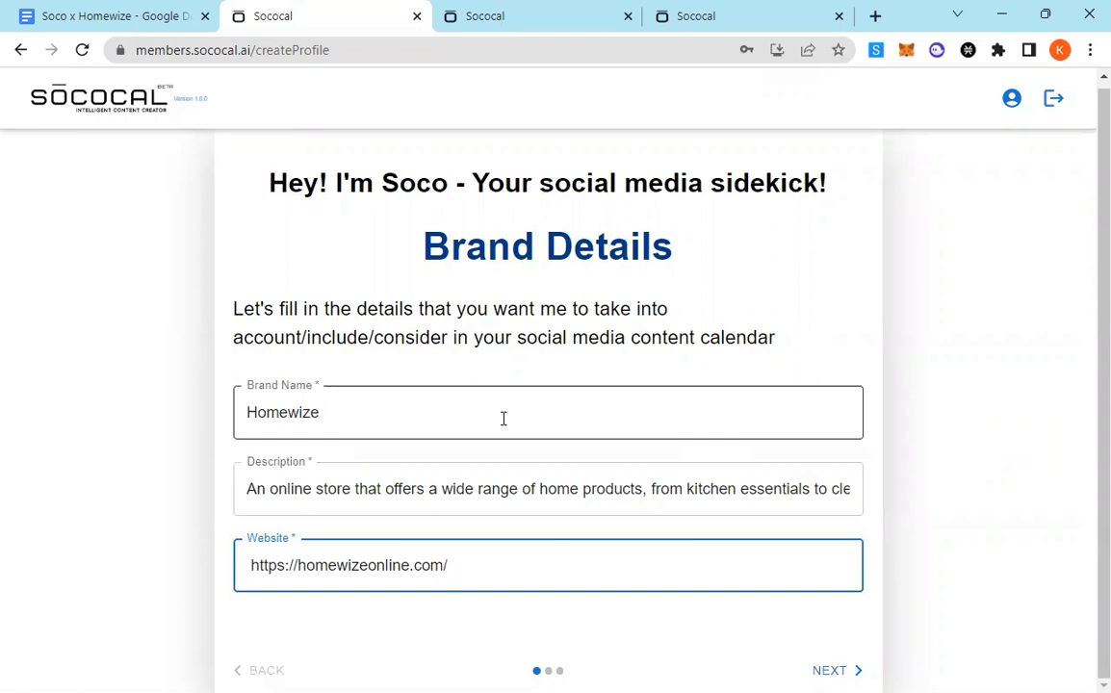
# Review the Homewize store description, then continue to the Ideal Customer step.
pyautogui.moveTo(360, 500); pyautogui.dragTo(418, 499)
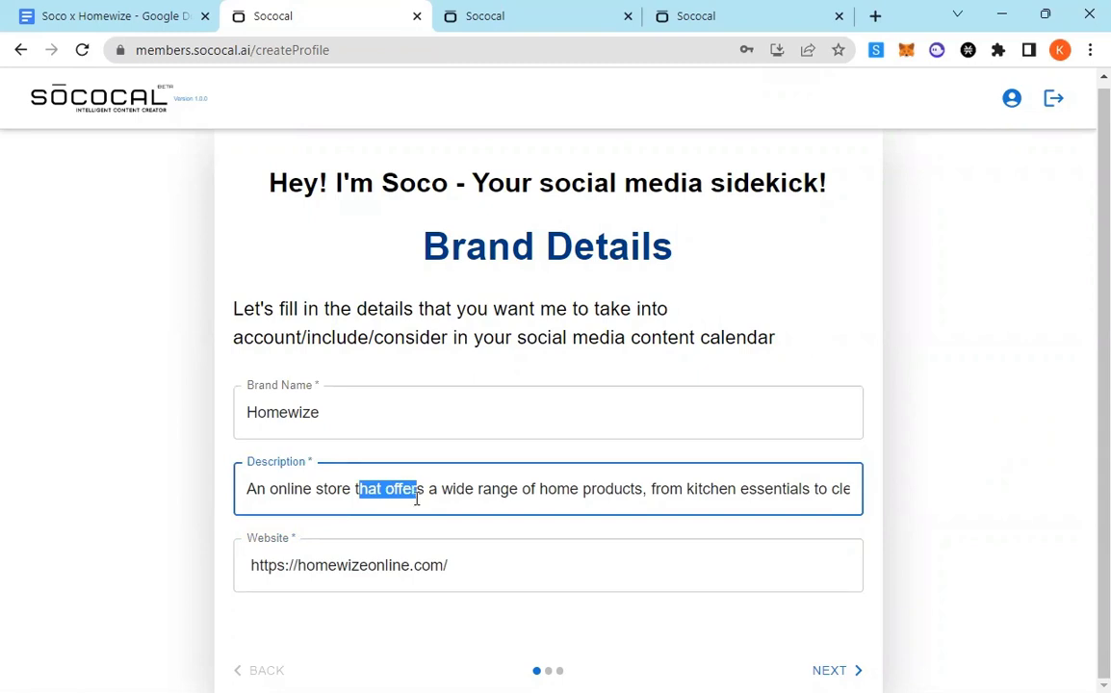
pyautogui.moveTo(418, 500); pyautogui.dragTo(728, 533)
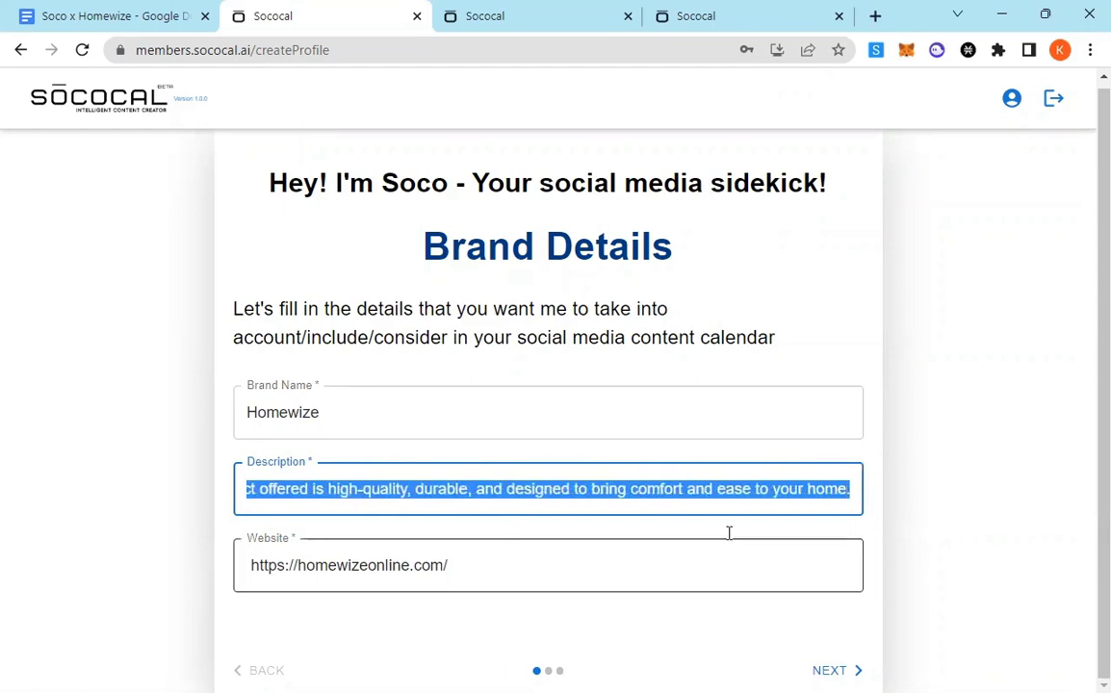
pyautogui.click(822, 673)
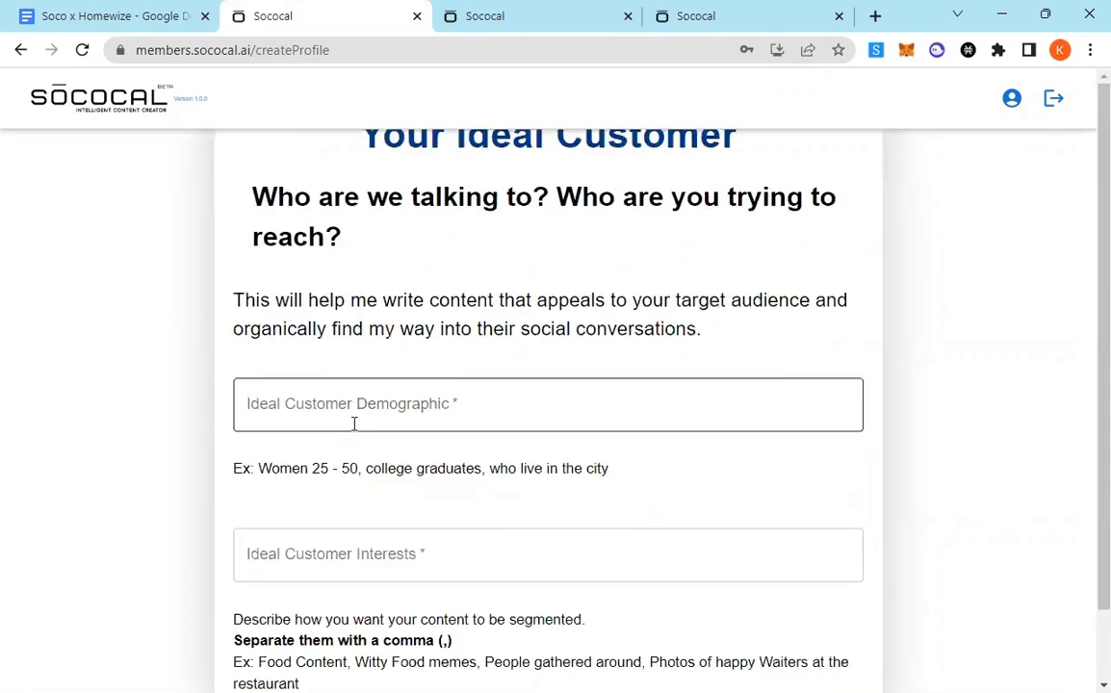
# Paste 'women 25-55, they run a household, they like small helpful tools' as the demographic.
pyautogui.click(329, 416)
pyautogui.write('women 25-55, they run a household, they like small helpful tools')
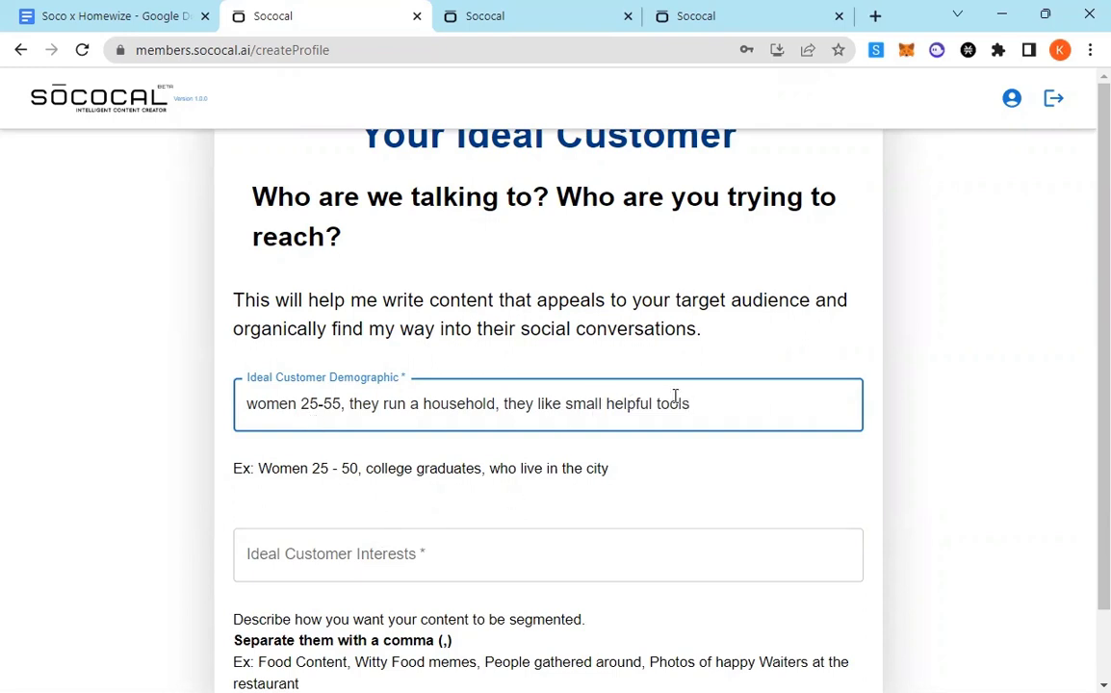
pyautogui.scroll(-1, 350, 560)
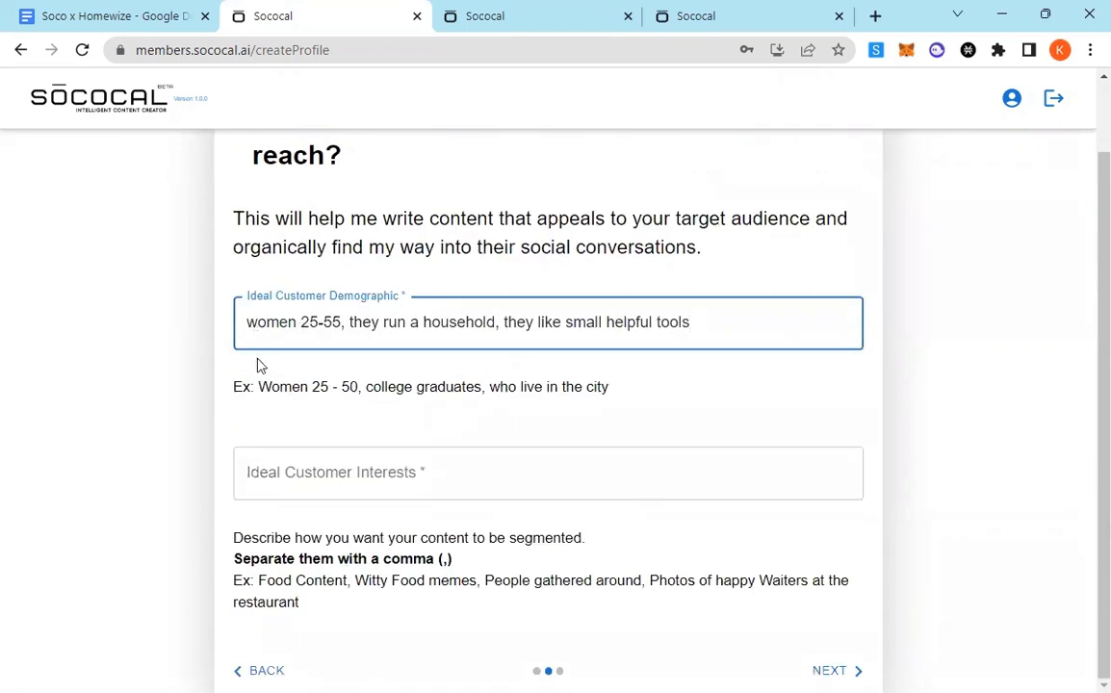
pyautogui.click(317, 469)
pyautogui.scroll(1, 318, 469)
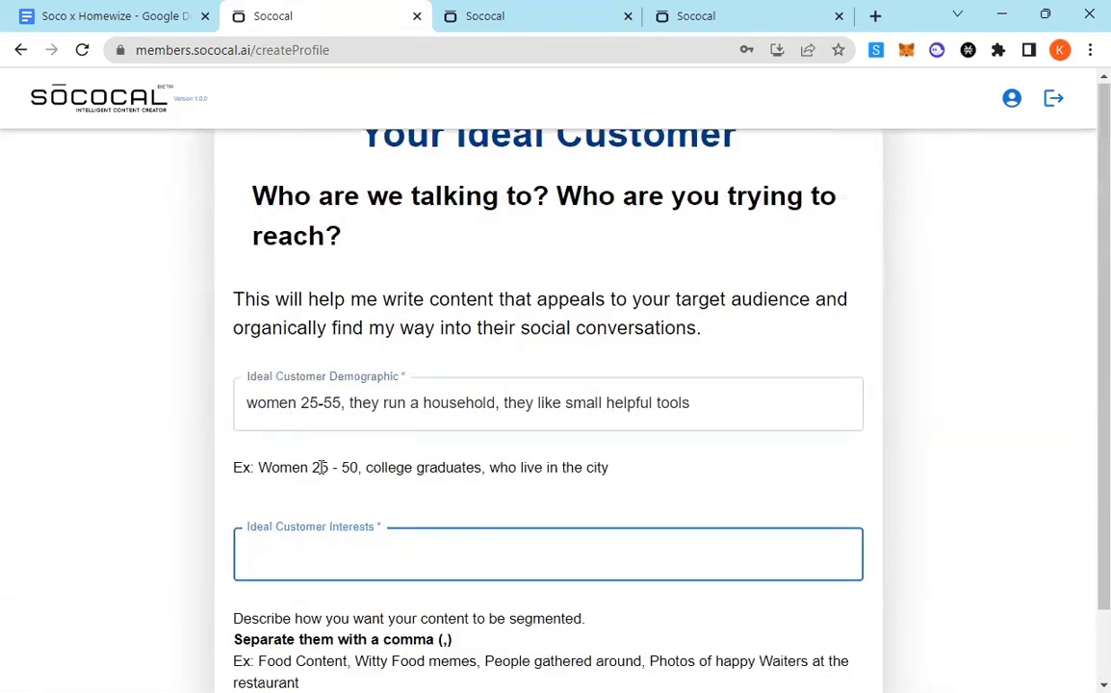
pyautogui.scroll(-1, 321, 466)
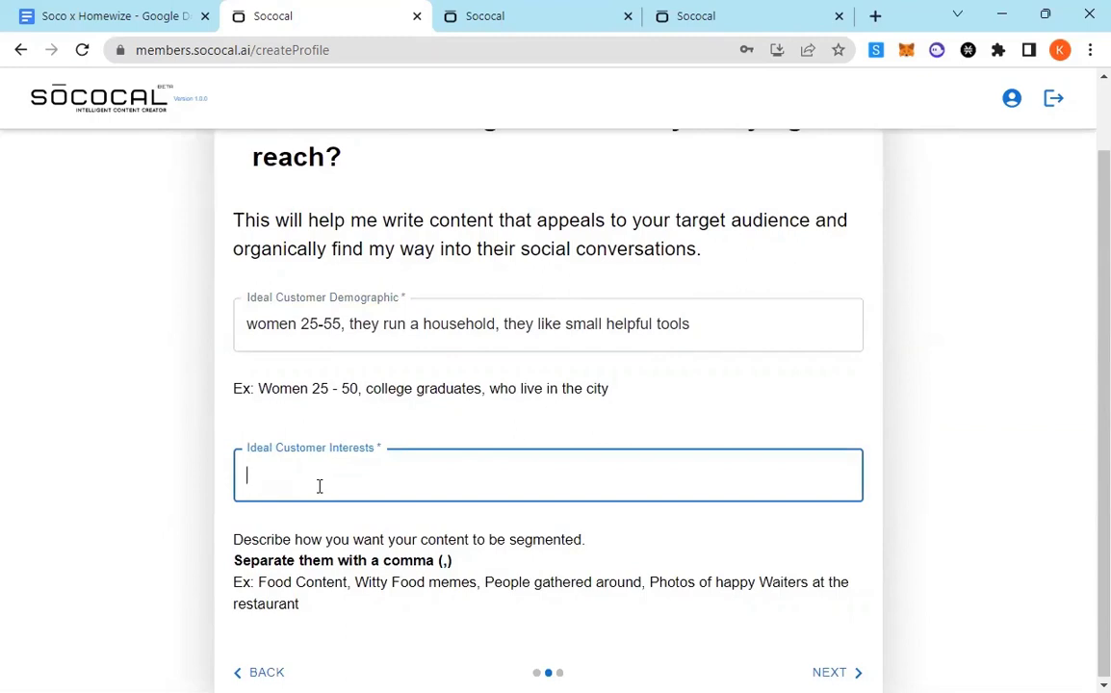
# Read the Soco x Homewize brief in Google Docs, then return to the profile form.
pyautogui.click(793, 23)
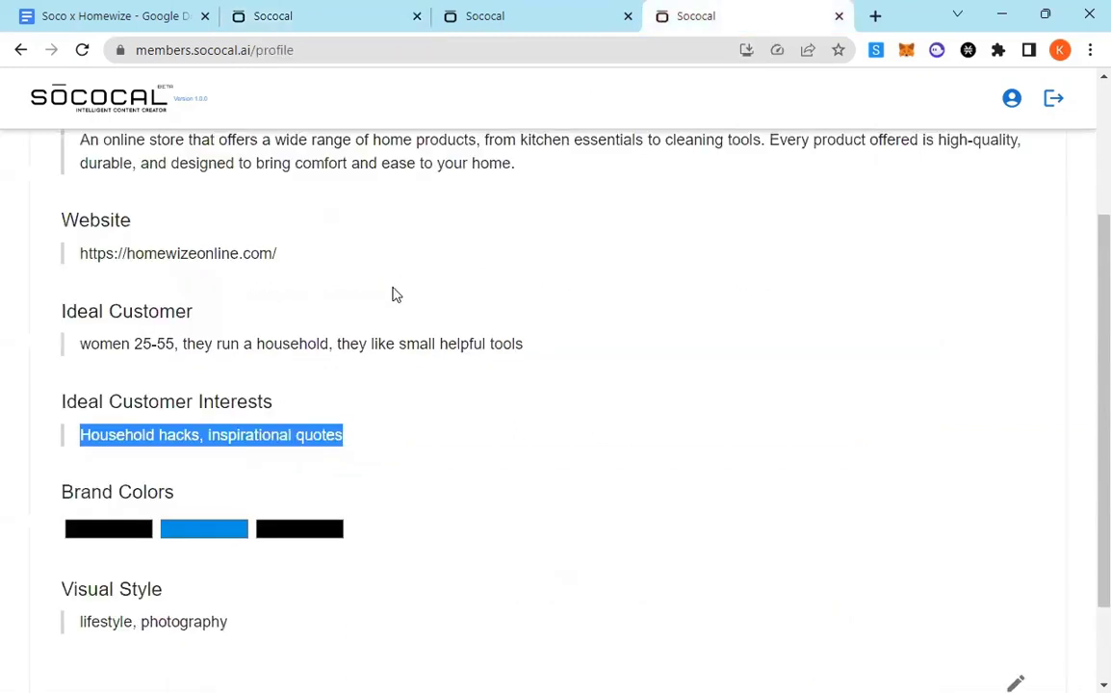
pyautogui.click(115, 15)
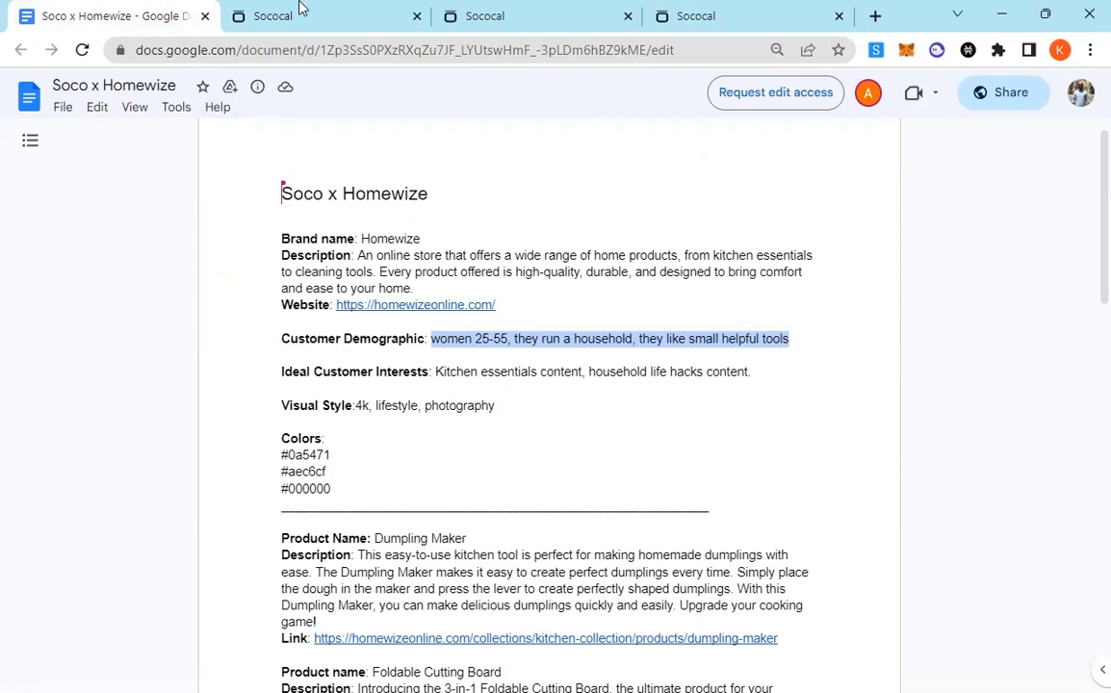
pyautogui.hotkey('ctrl', 'Tab')
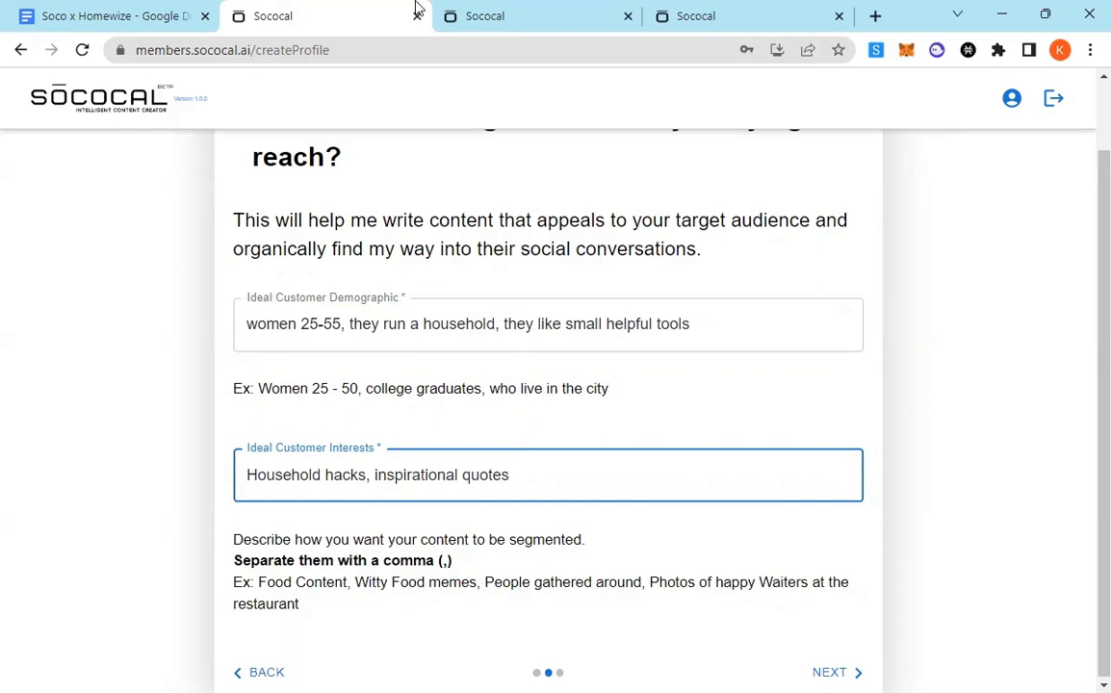
# On the Visual Direction step, set Visual Style to 'photography lifetyle'.
pyautogui.click(832, 672)
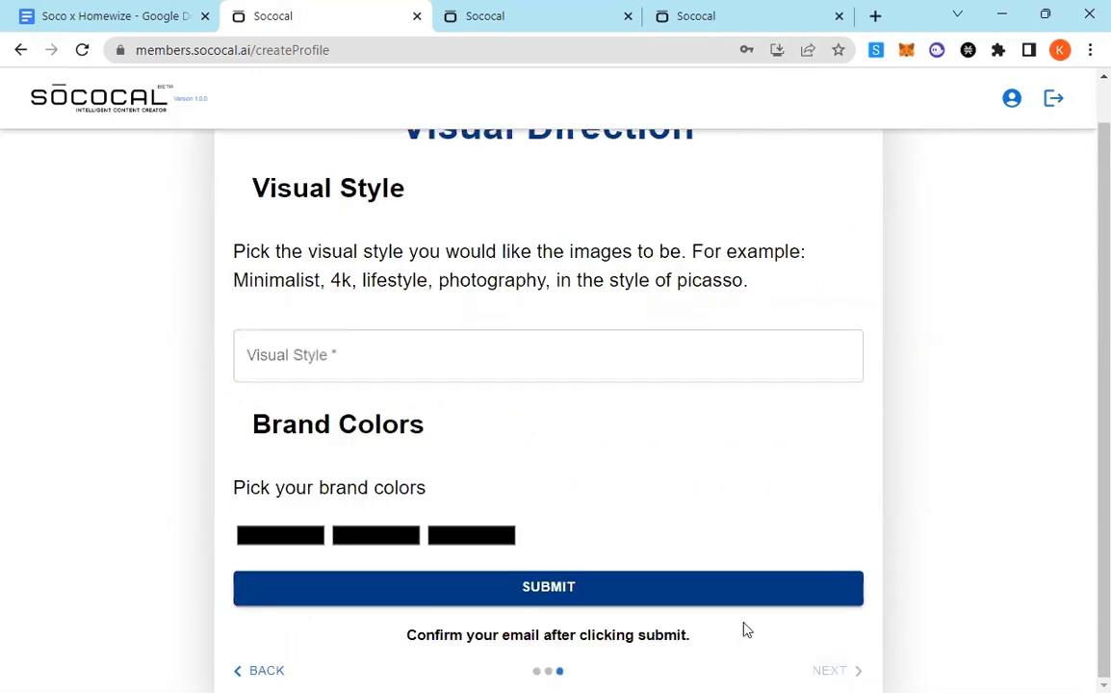
pyautogui.click(380, 347)
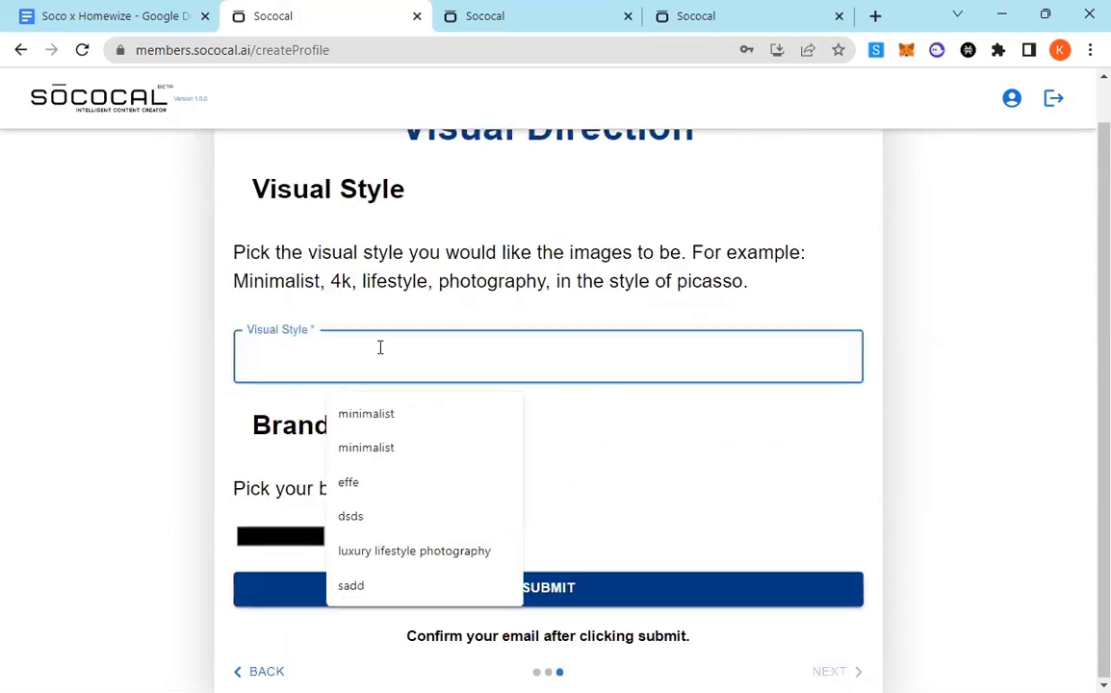
pyautogui.write('photography lifetyle')
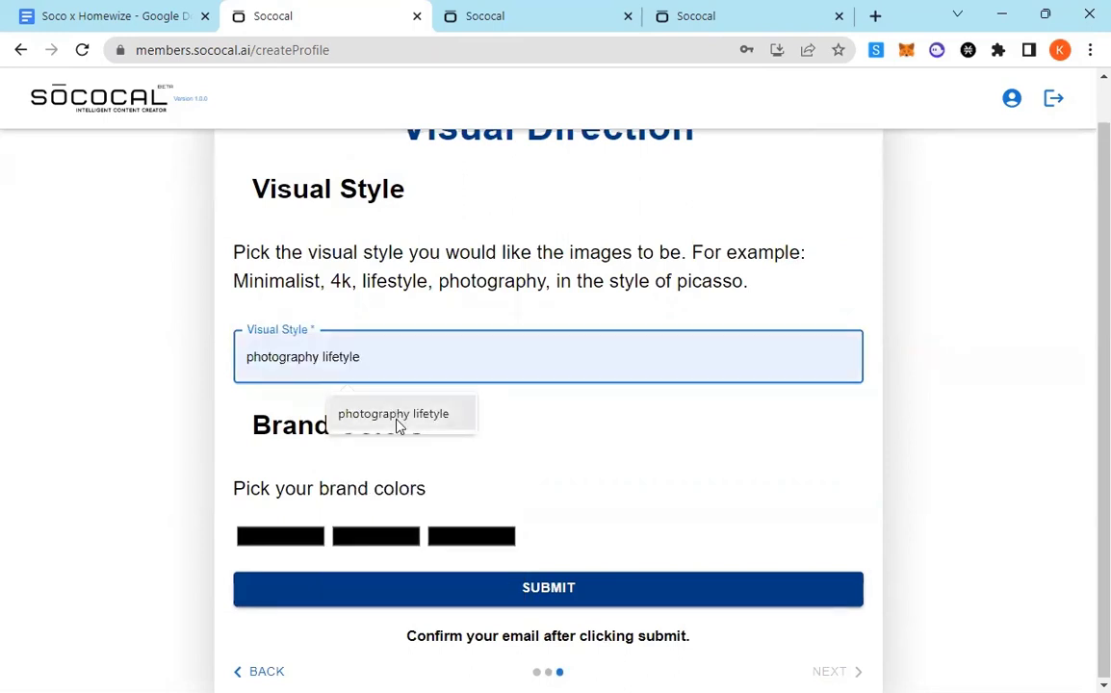
pyautogui.click(398, 412)
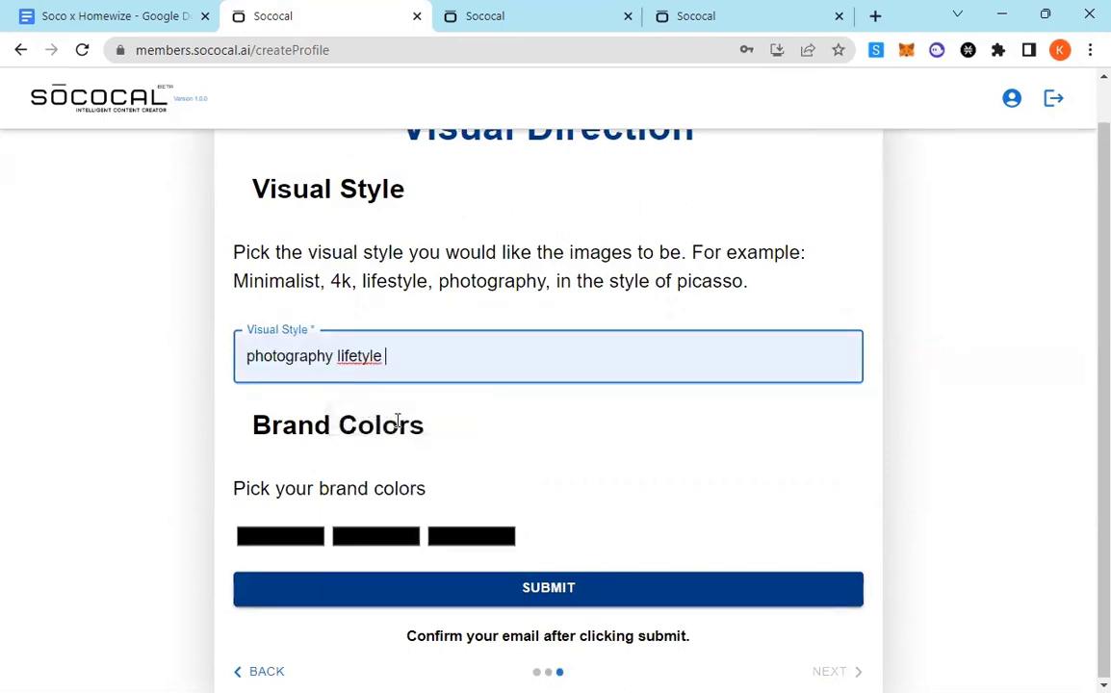
# Make the second brand colour a medium blue.
pyautogui.click(393, 544)
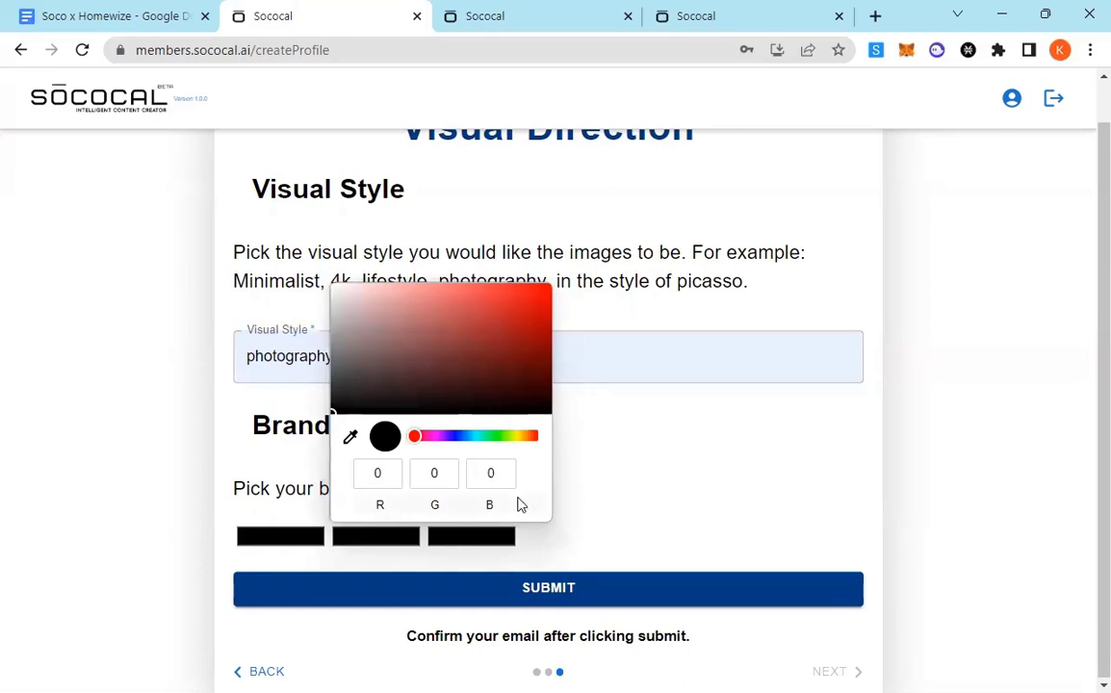
pyautogui.click(520, 505)
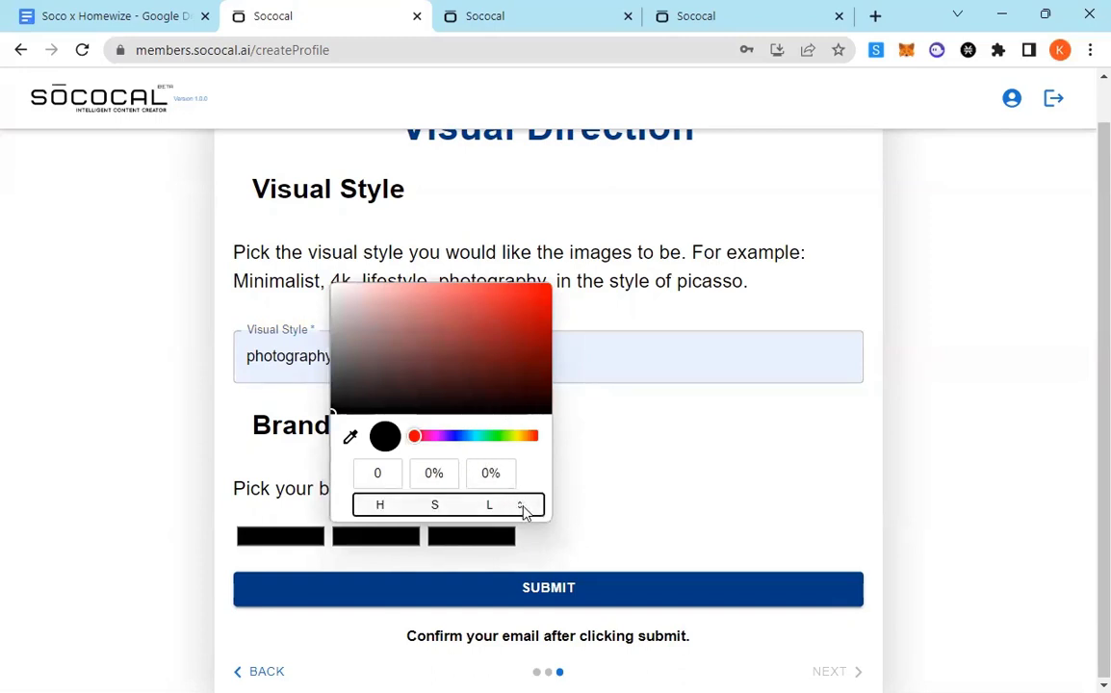
pyautogui.click(521, 507)
pyautogui.click(519, 508)
pyautogui.click(462, 436)
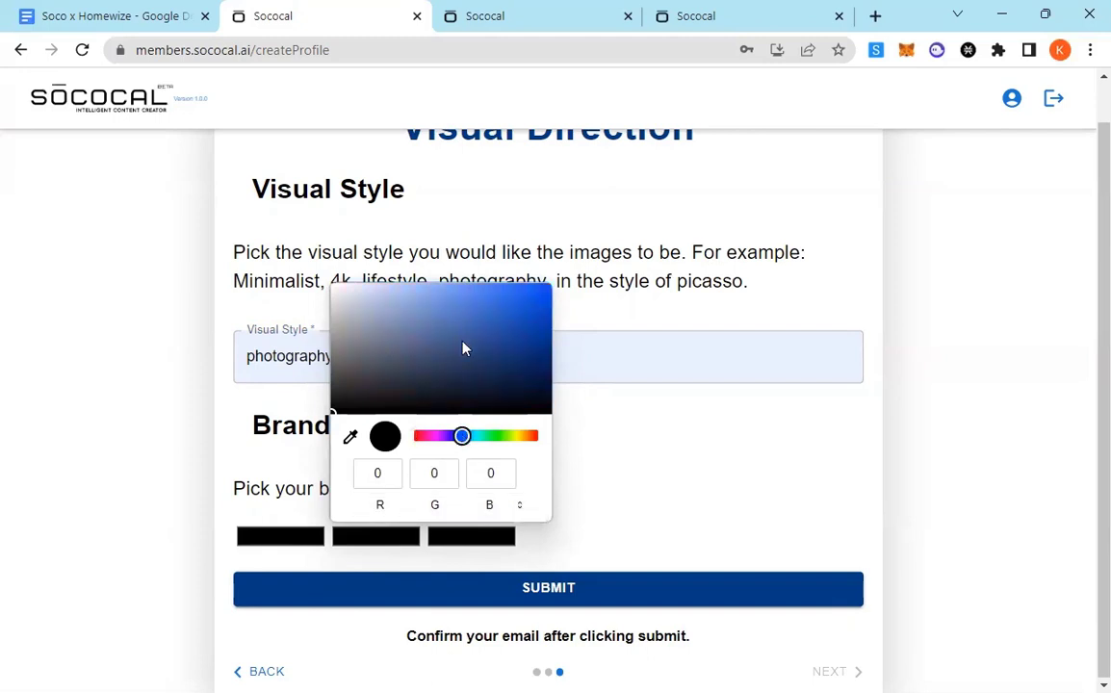
pyautogui.click(462, 330)
pyautogui.click(605, 522)
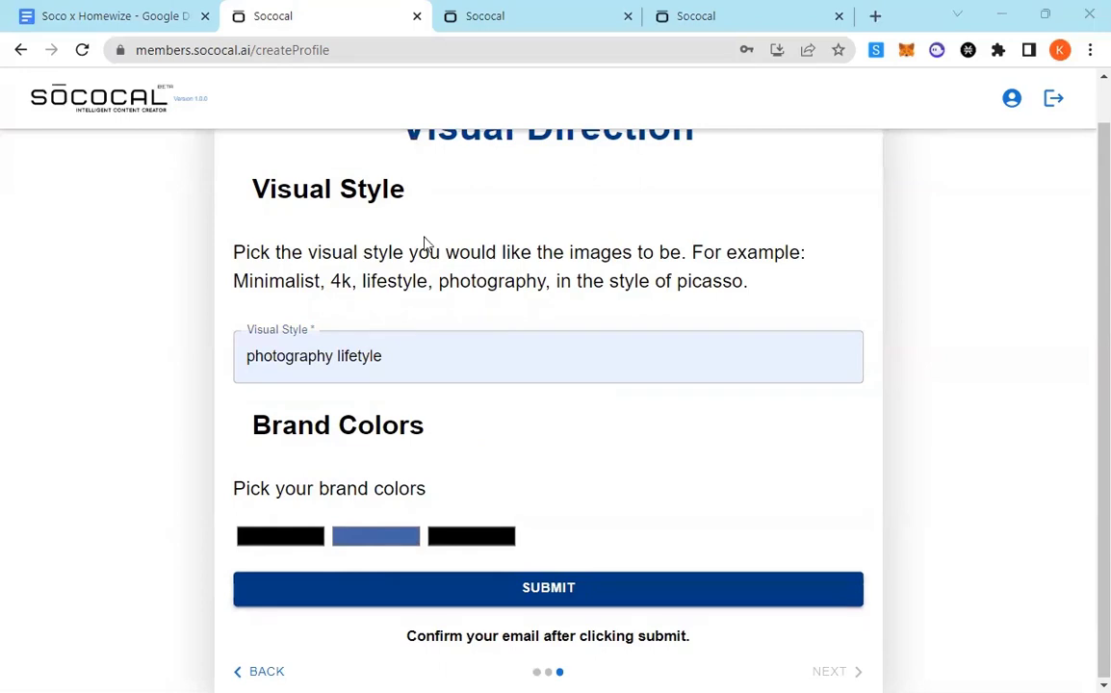
pyautogui.hotkey('ctrl', 'Tab')
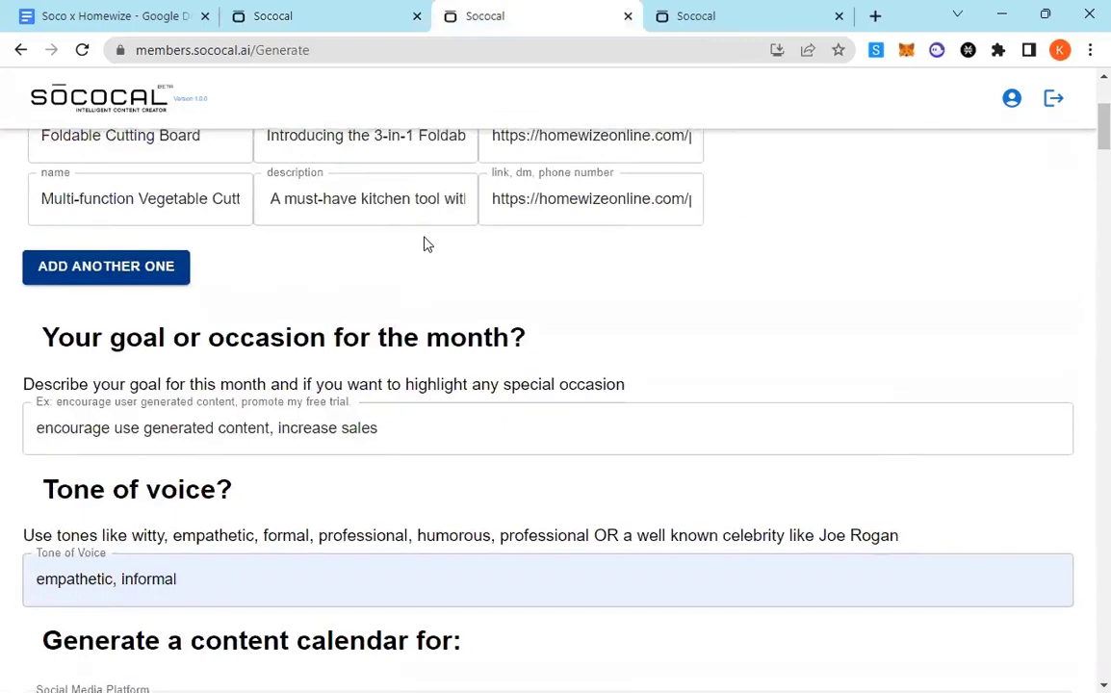
pyautogui.scroll(-2, 423, 241)
pyautogui.scroll(1, 423, 240)
pyautogui.scroll(2, 425, 239)
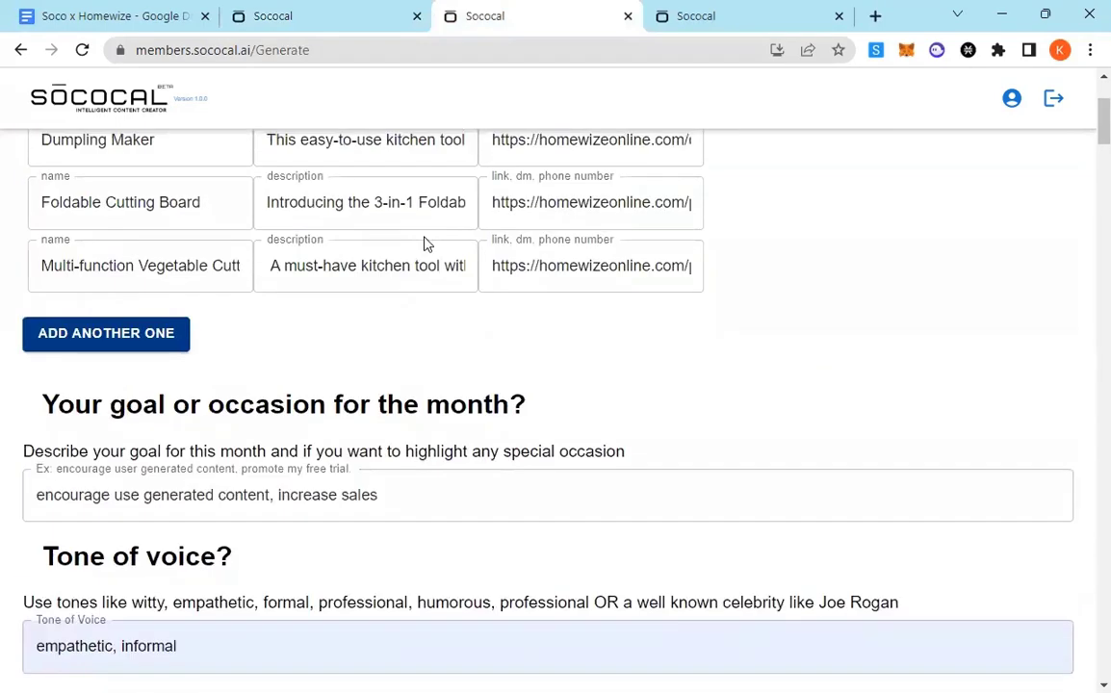
pyautogui.scroll(1, 427, 244)
pyautogui.click(427, 237)
pyautogui.scroll(-1, 427, 238)
pyautogui.scroll(1, 425, 237)
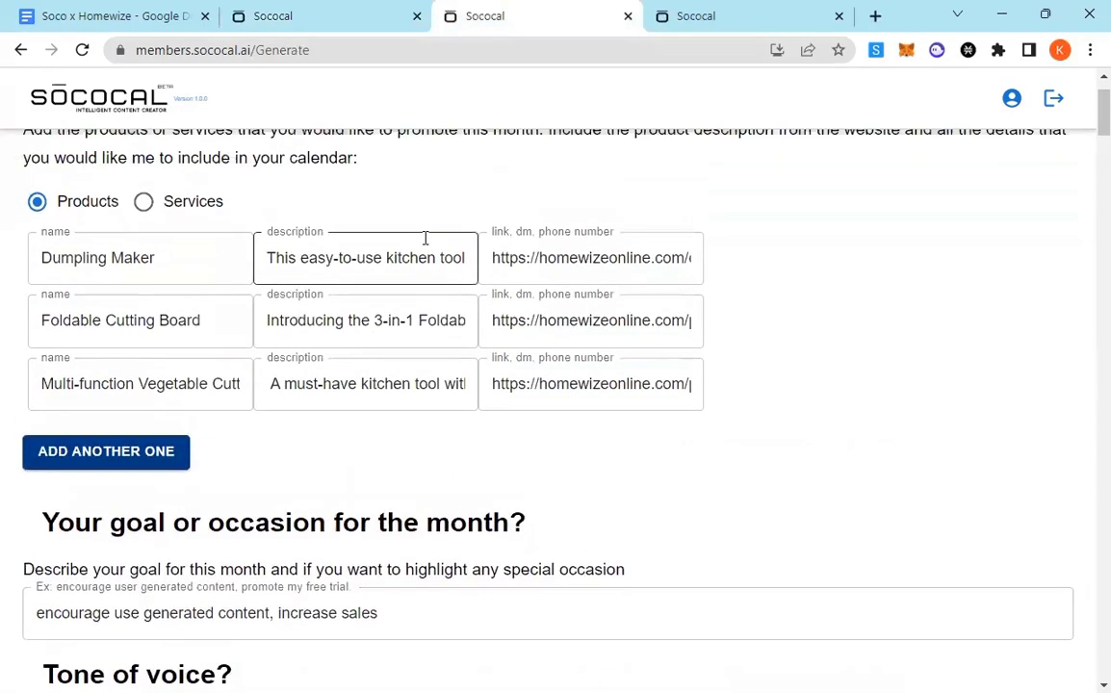
pyautogui.scroll(1, 510, 294)
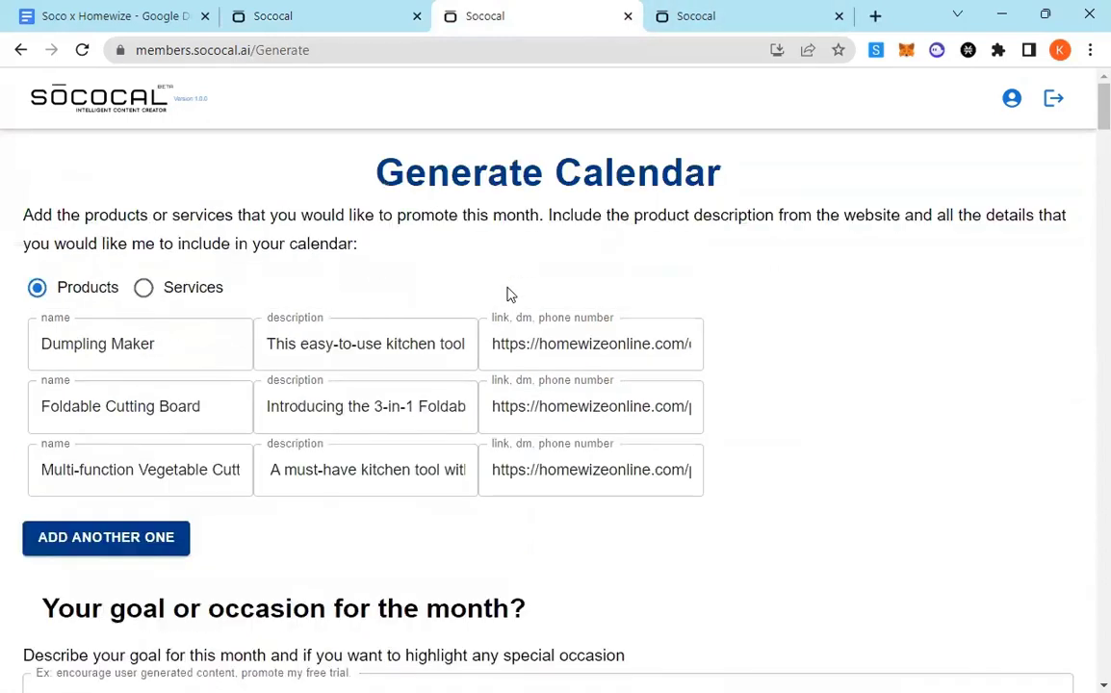
pyautogui.click(751, 14)
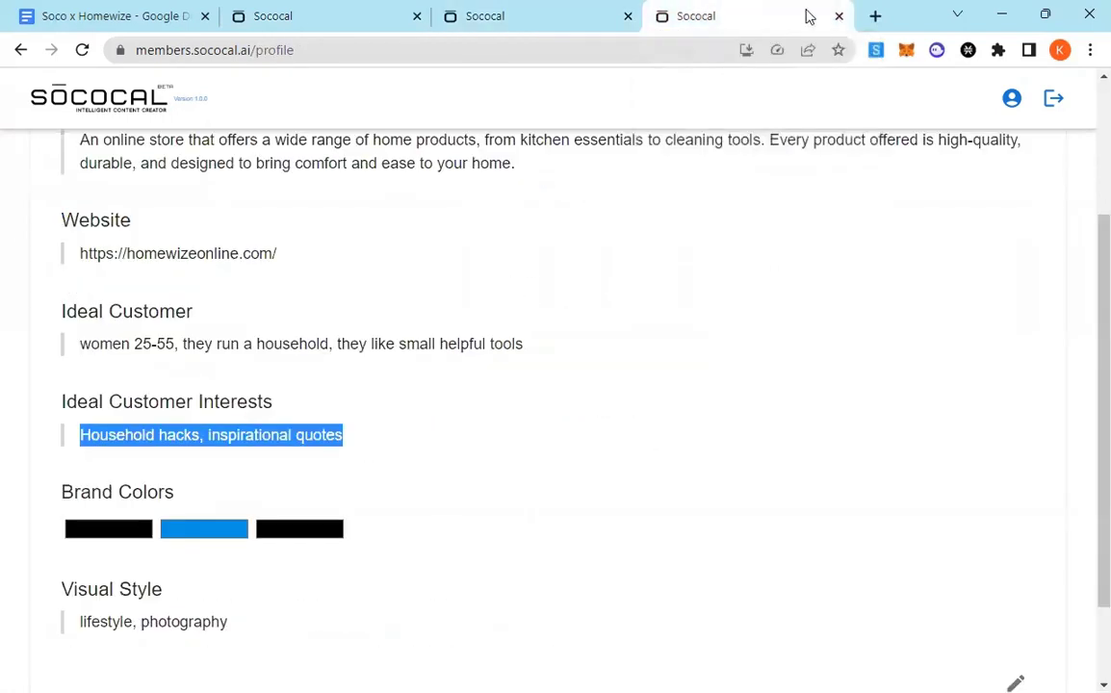
pyautogui.click(1012, 100)
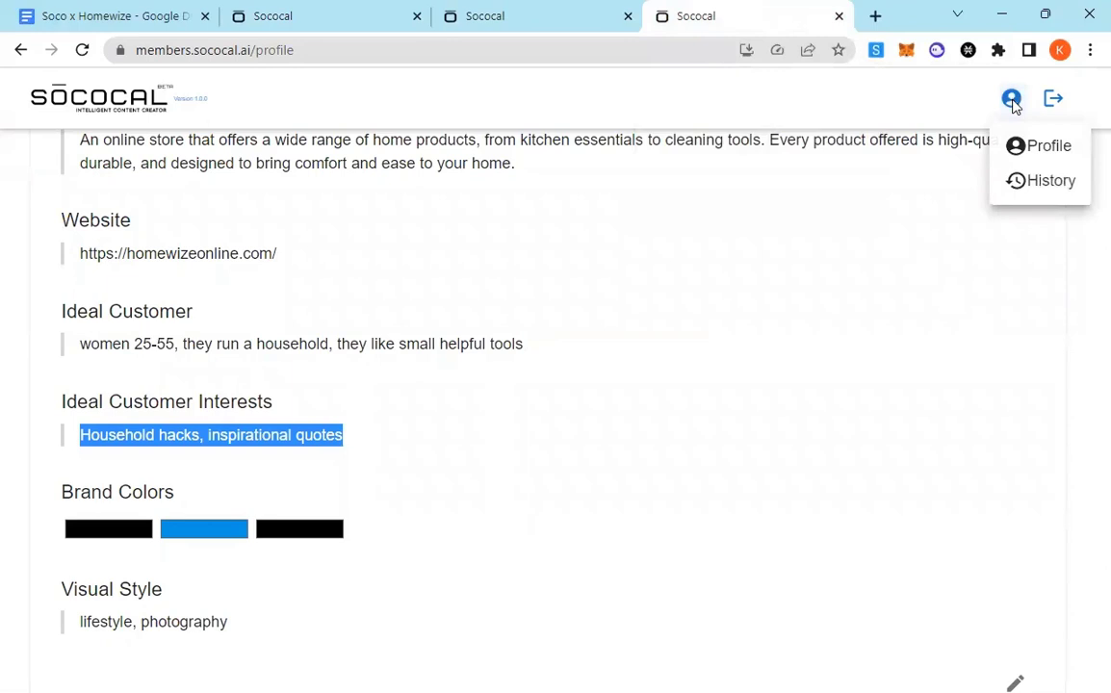
pyautogui.click(1037, 145)
pyautogui.scroll(2, 658, 295)
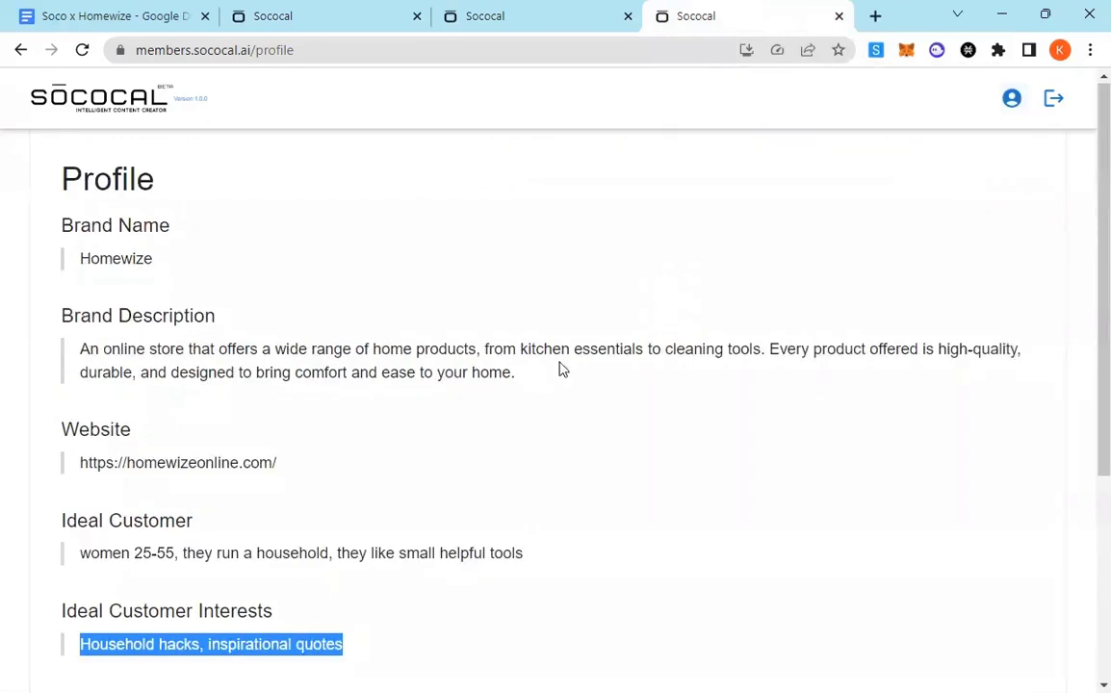
pyautogui.scroll(-1, 449, 389)
pyautogui.click(449, 389)
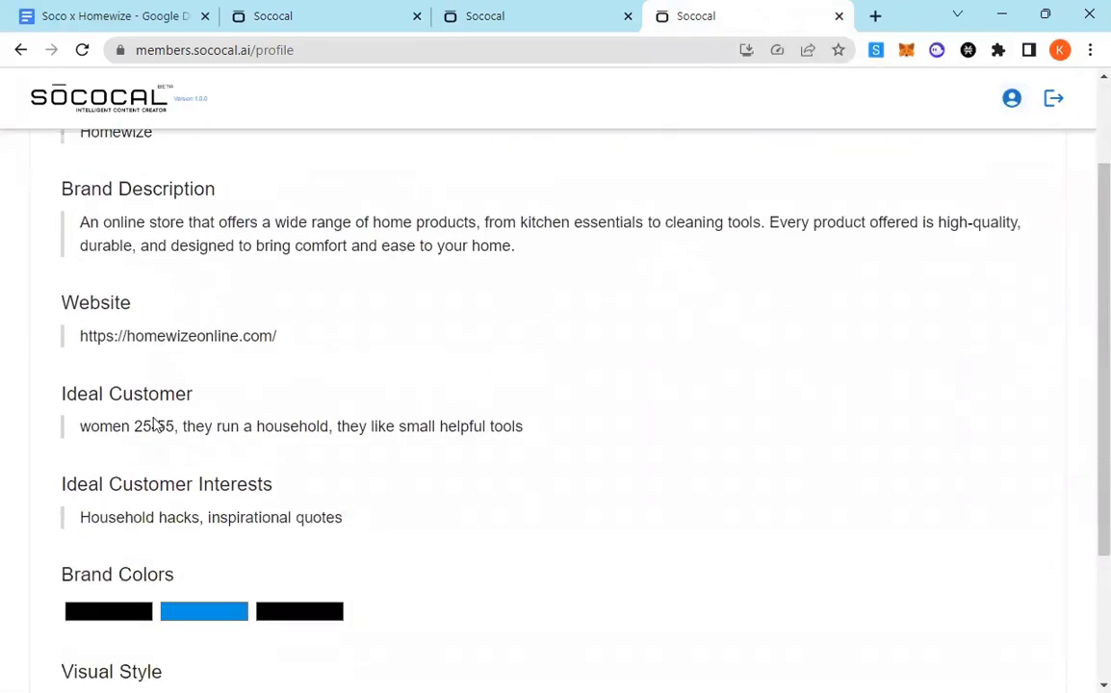
# Review the Dumpling Maker and Foldable Cutting Board descriptions on the Generate Calendar page.
pyautogui.click(533, 13)
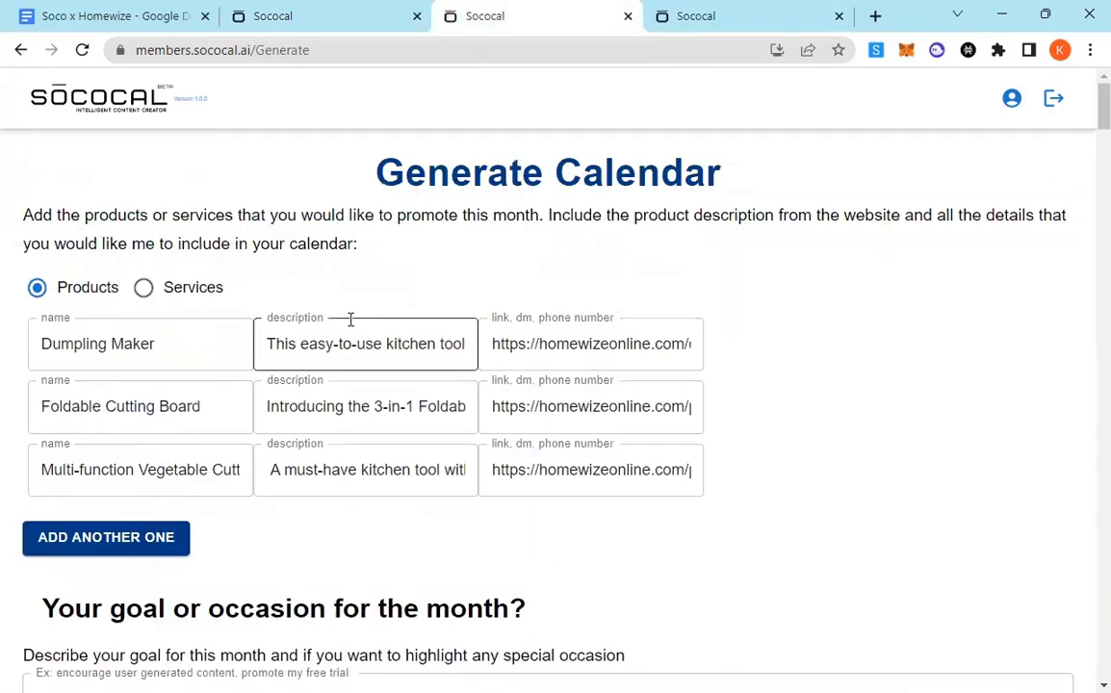
pyautogui.scroll(-1, 353, 322)
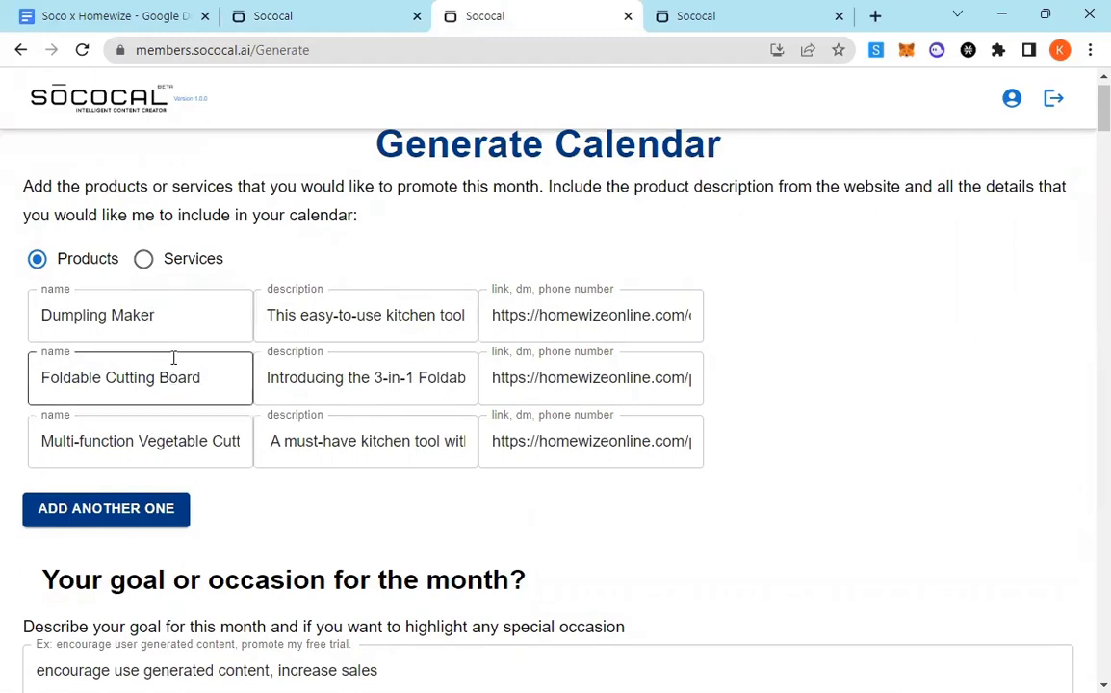
pyautogui.click(348, 300)
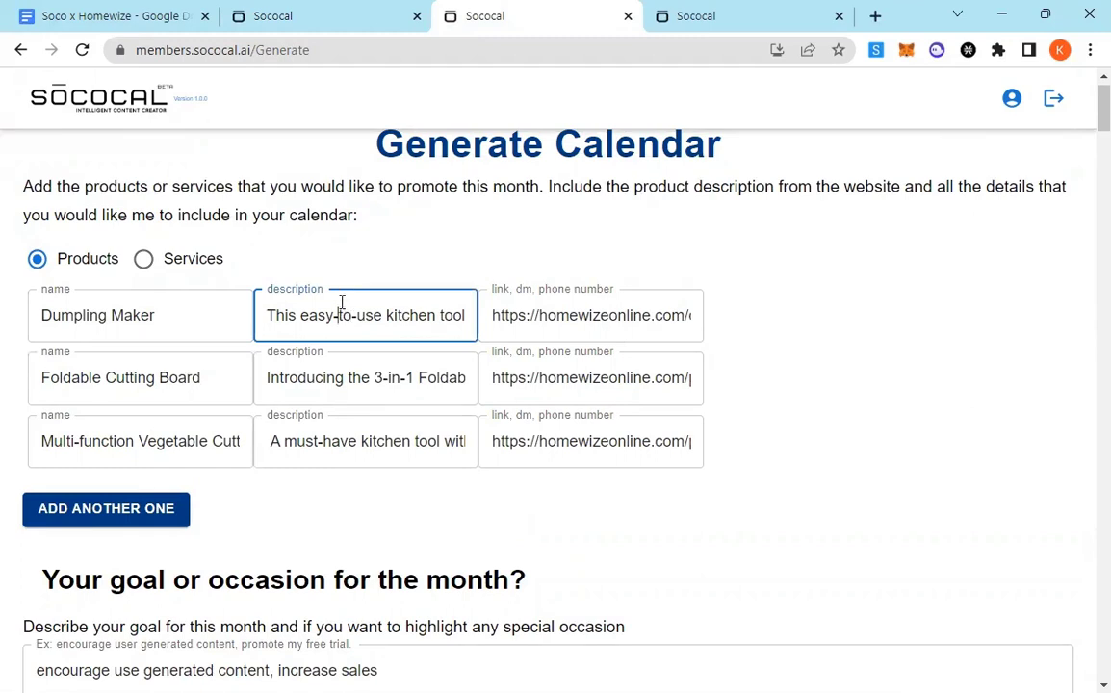
pyautogui.moveTo(339, 307); pyautogui.dragTo(546, 99)
pyautogui.moveTo(548, 315)
pyautogui.mouseDown()
pyautogui.moveTo(711, 316)
pyautogui.moveTo(549, 332)
pyautogui.mouseUp()
pyautogui.click(554, 375)
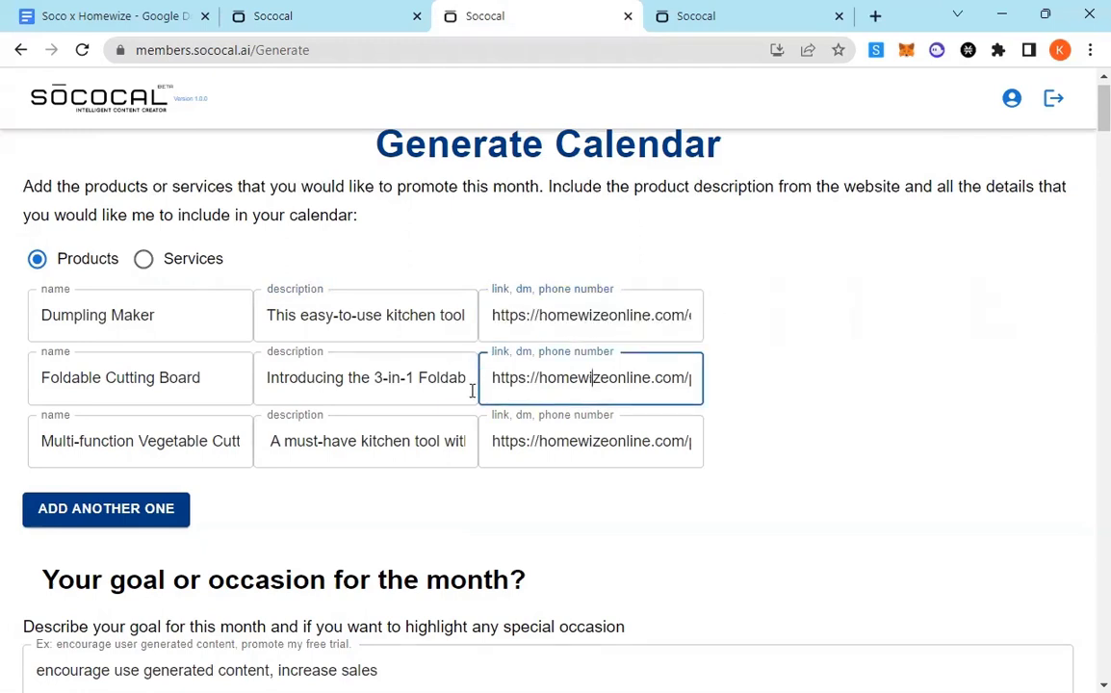
pyautogui.scroll(-1, 382, 422)
pyautogui.scroll(-1, 381, 422)
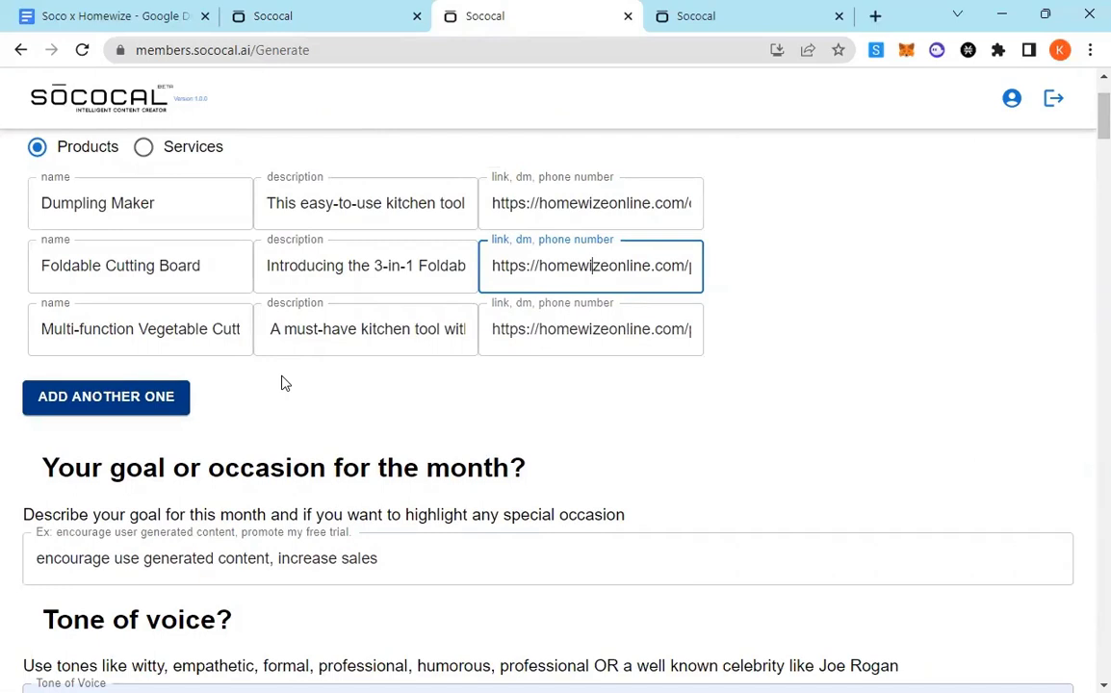
pyautogui.scroll(-3, 285, 383)
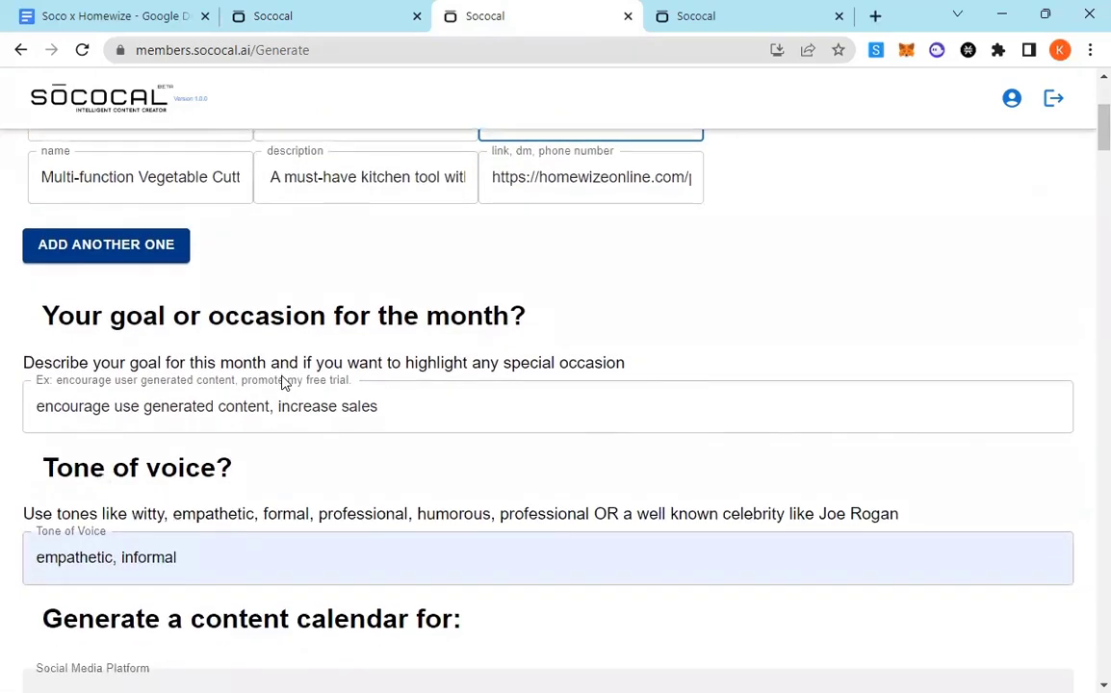
pyautogui.scroll(-2, 285, 383)
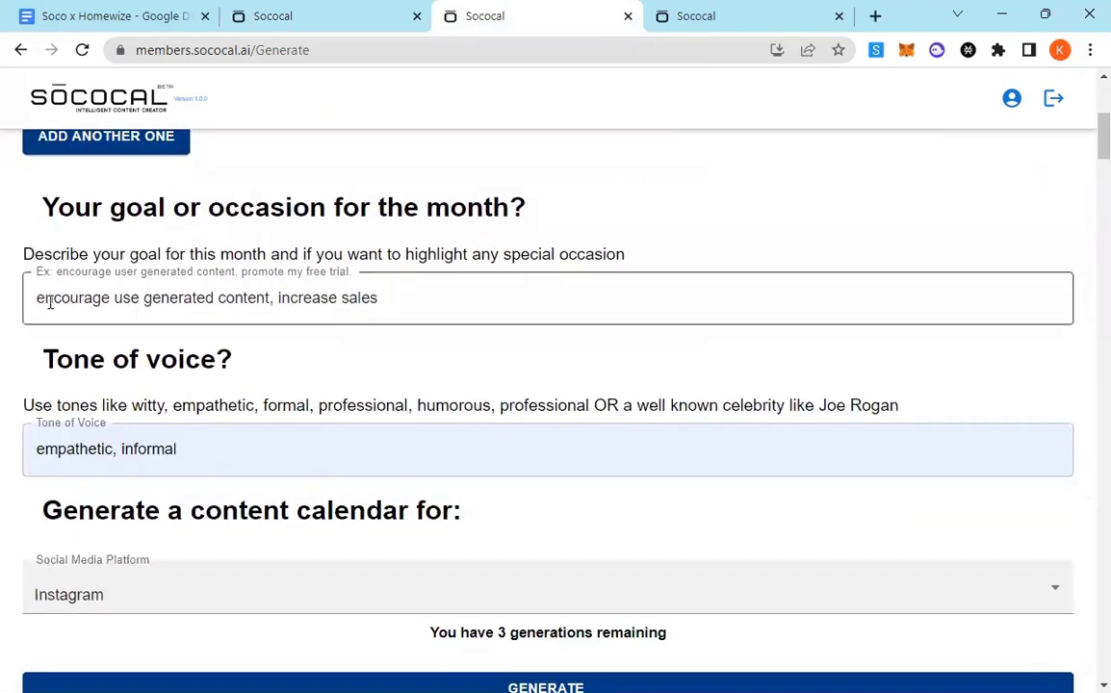
# Add the missing 'r' so the goal reads 'encourage user generated content, increase sales'.
pyautogui.click(138, 299)
pyautogui.write('r')
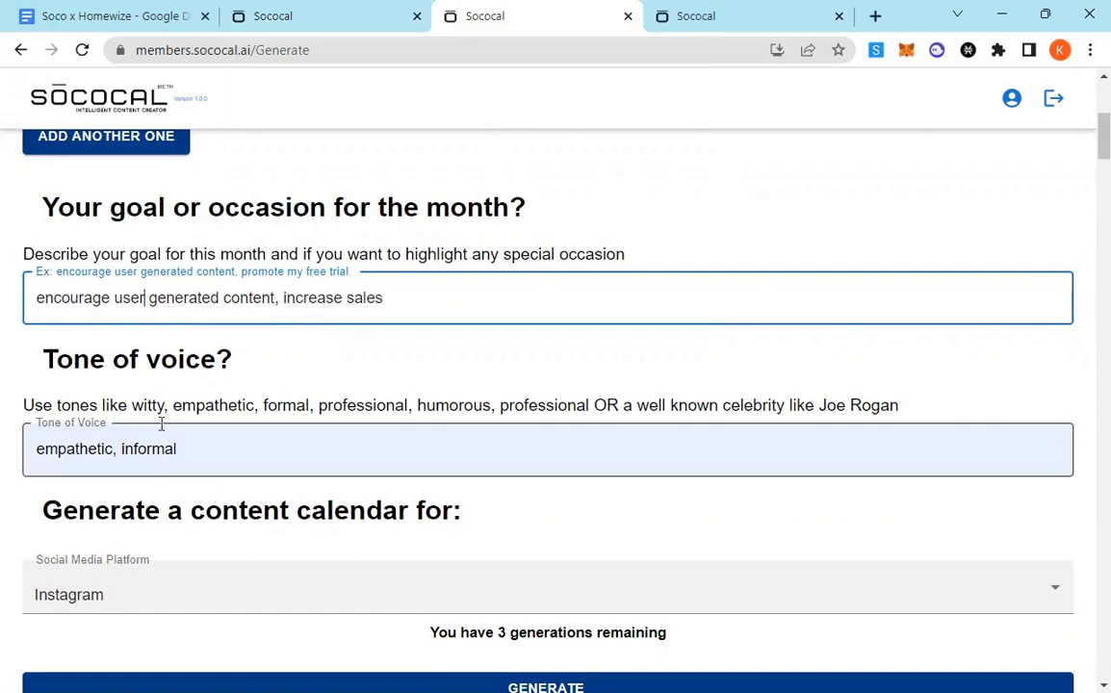
pyautogui.scroll(-1, 164, 425)
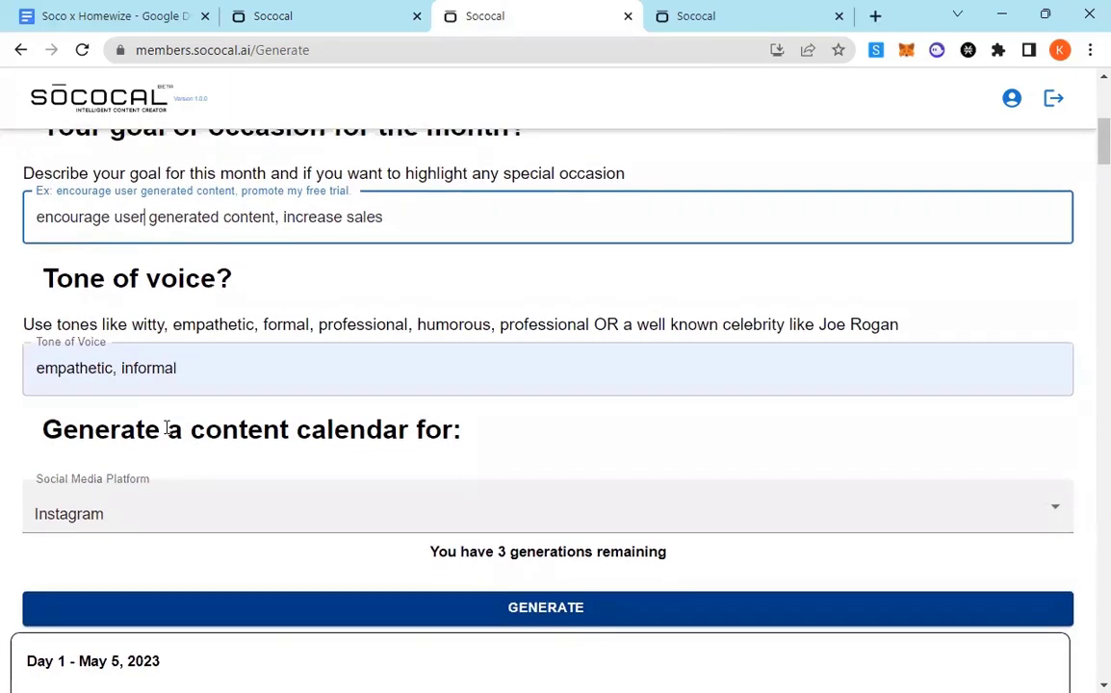
pyautogui.scroll(1, 167, 429)
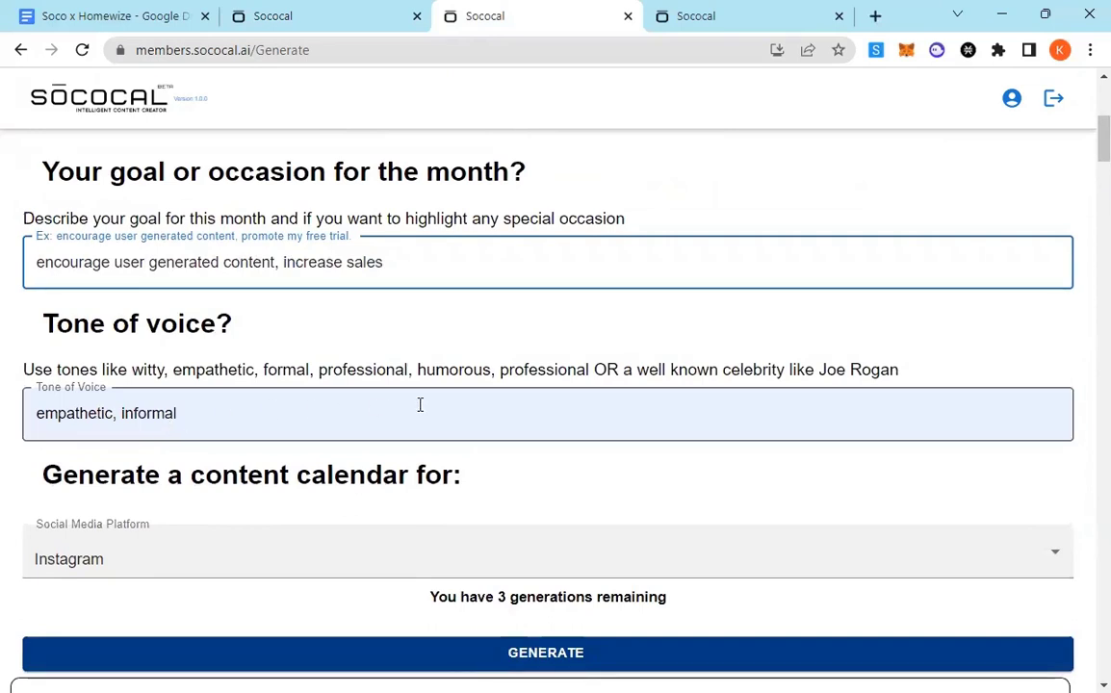
# Keep Instagram as the platform, start generating, and view the other Sococal tab.
pyautogui.click(338, 563)
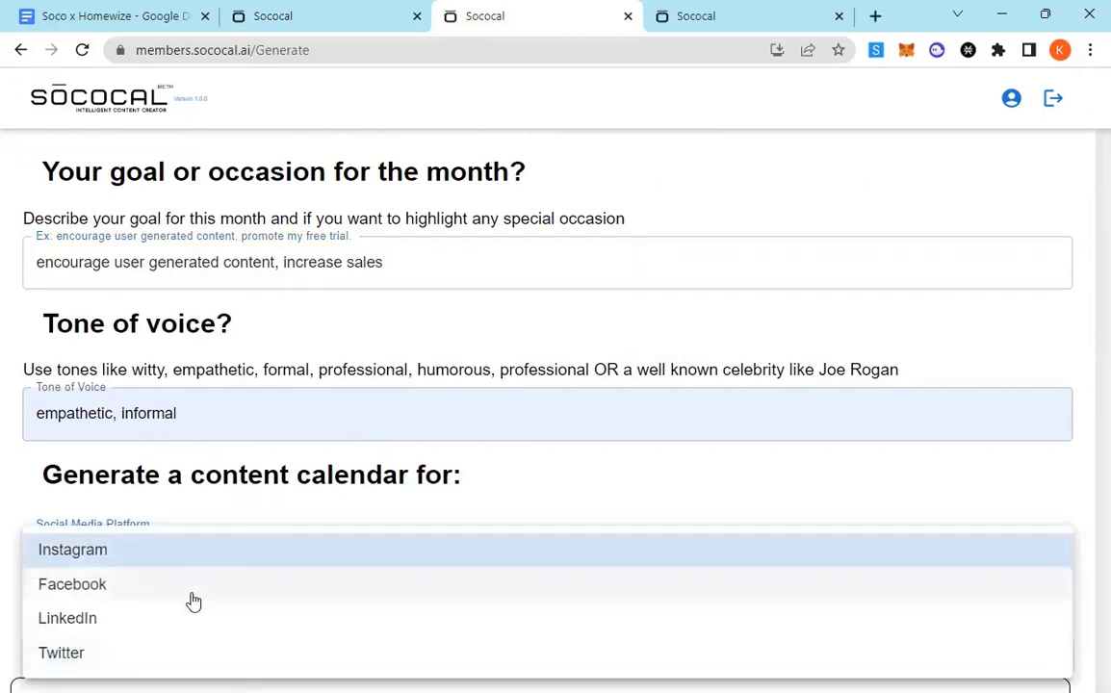
pyautogui.click(347, 518)
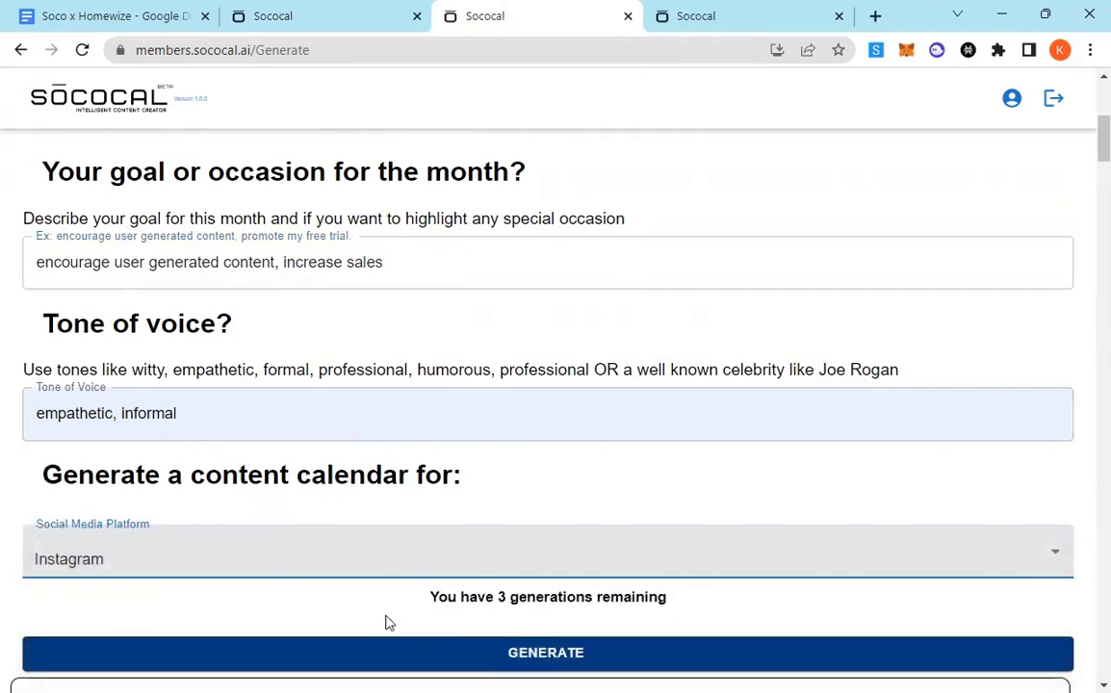
pyautogui.click(376, 660)
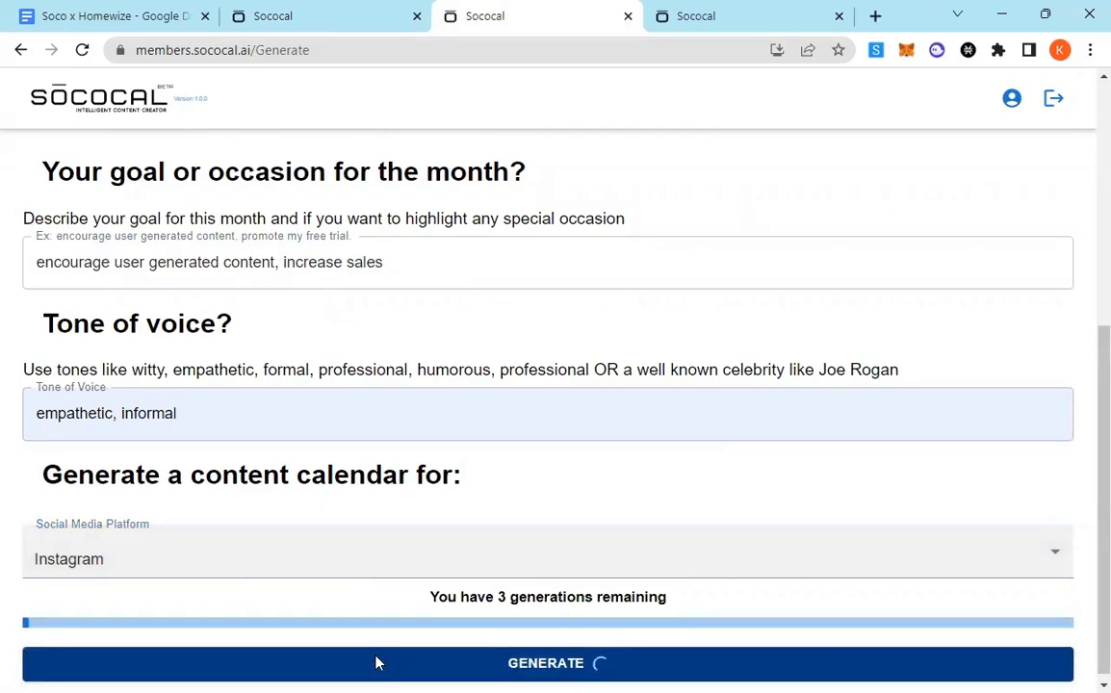
pyautogui.hotkey('ctrl', 'shift', 'Tab')
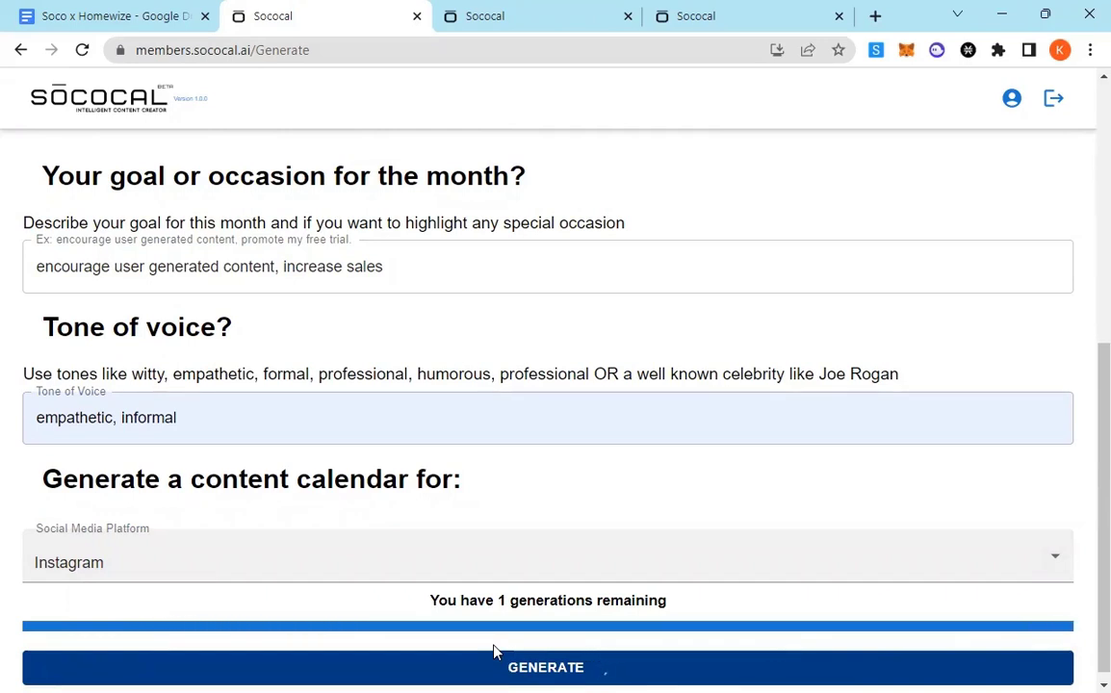
pyautogui.scroll(-5, 494, 655)
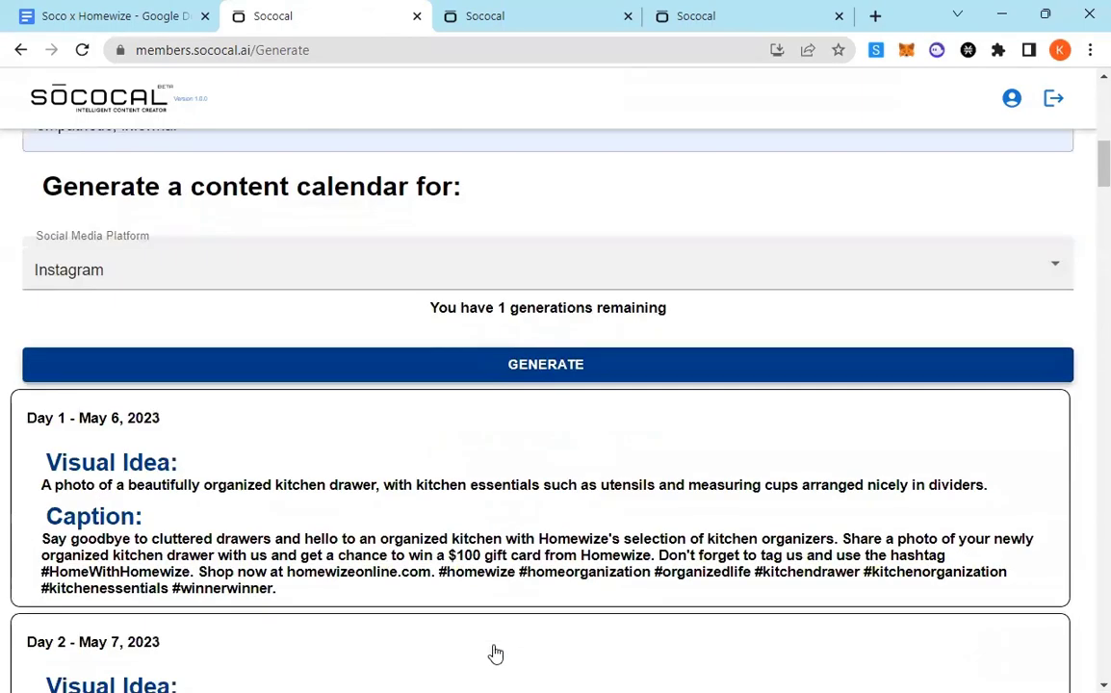
pyautogui.scroll(-1, 496, 647)
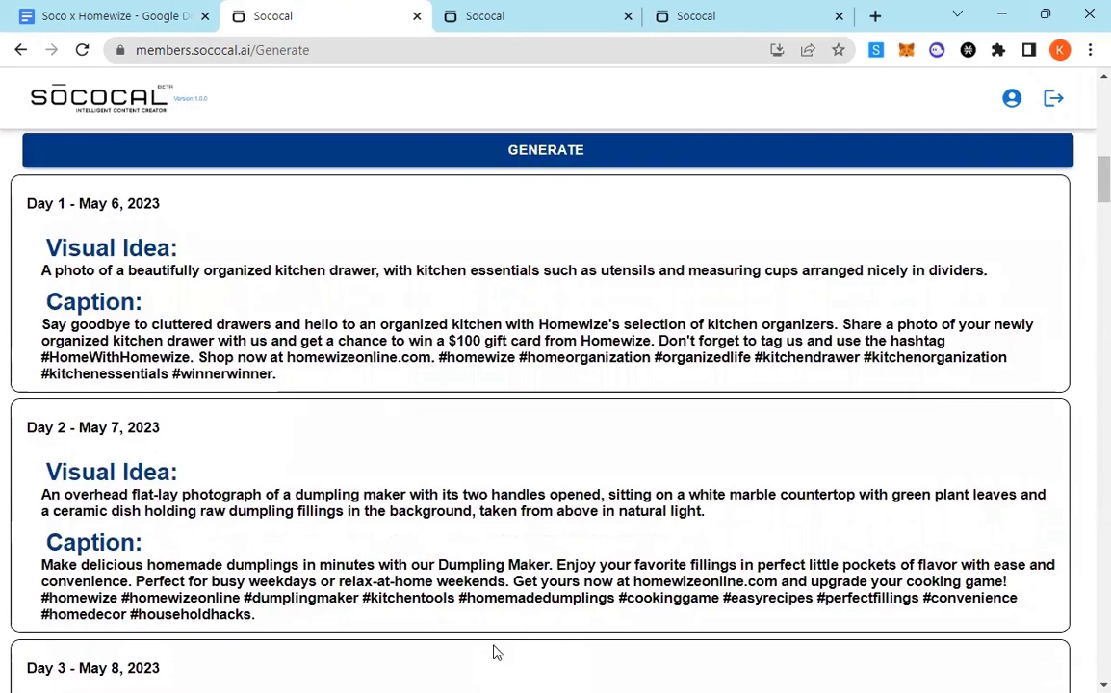
pyautogui.scroll(-2, 494, 653)
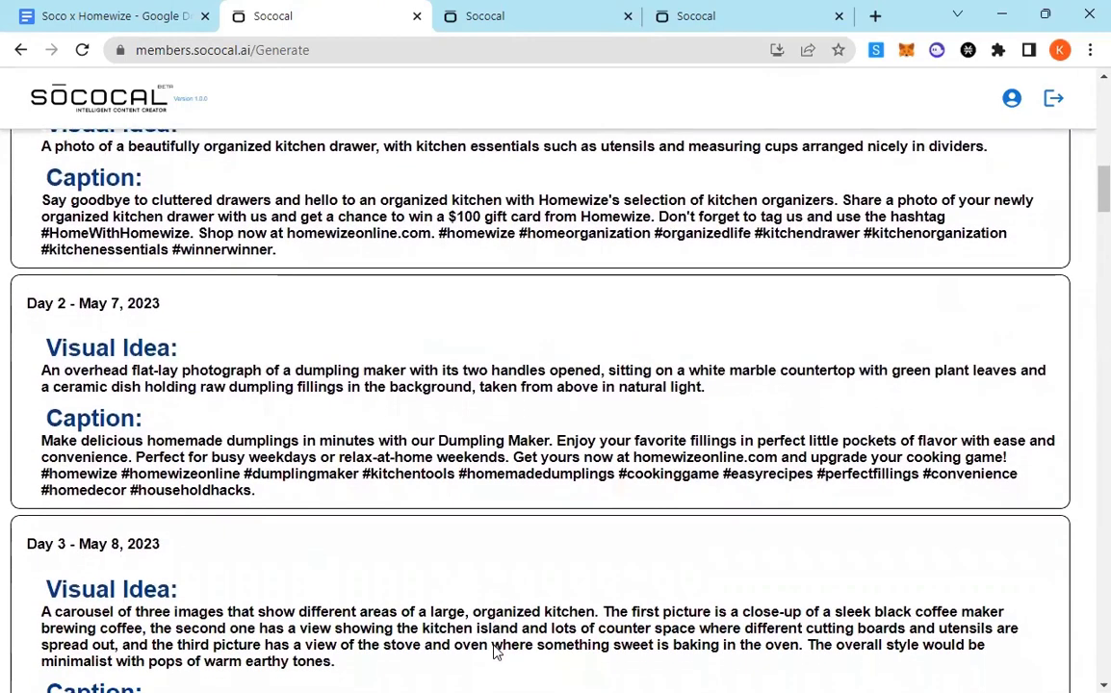
pyautogui.scroll(-3, 494, 653)
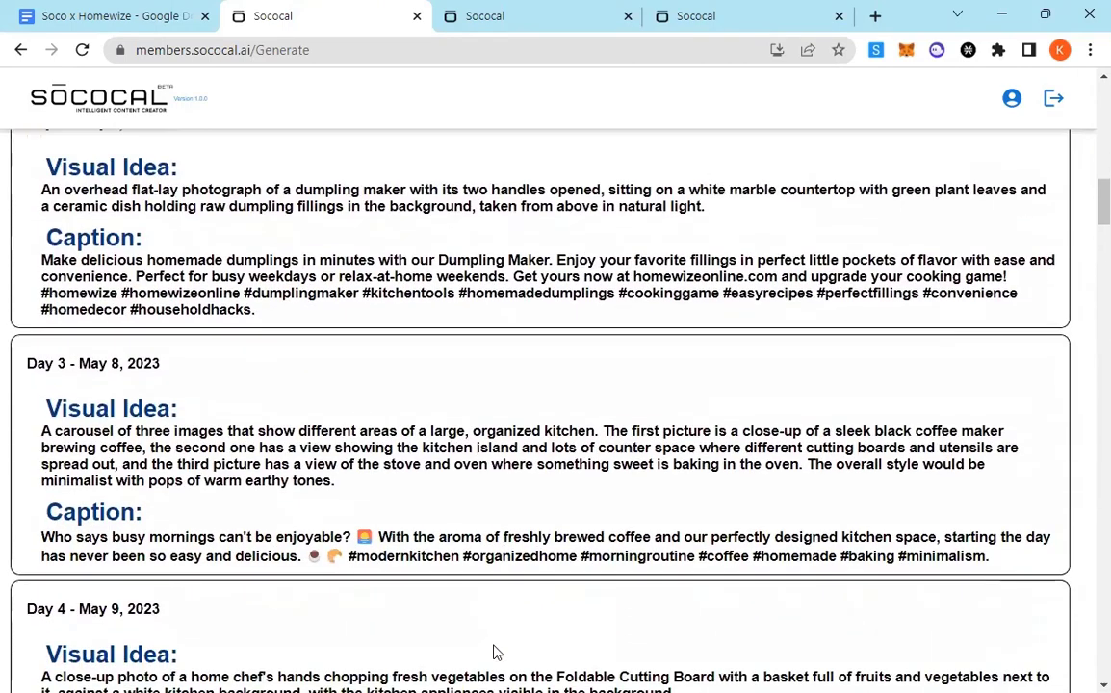
pyautogui.scroll(-2, 492, 652)
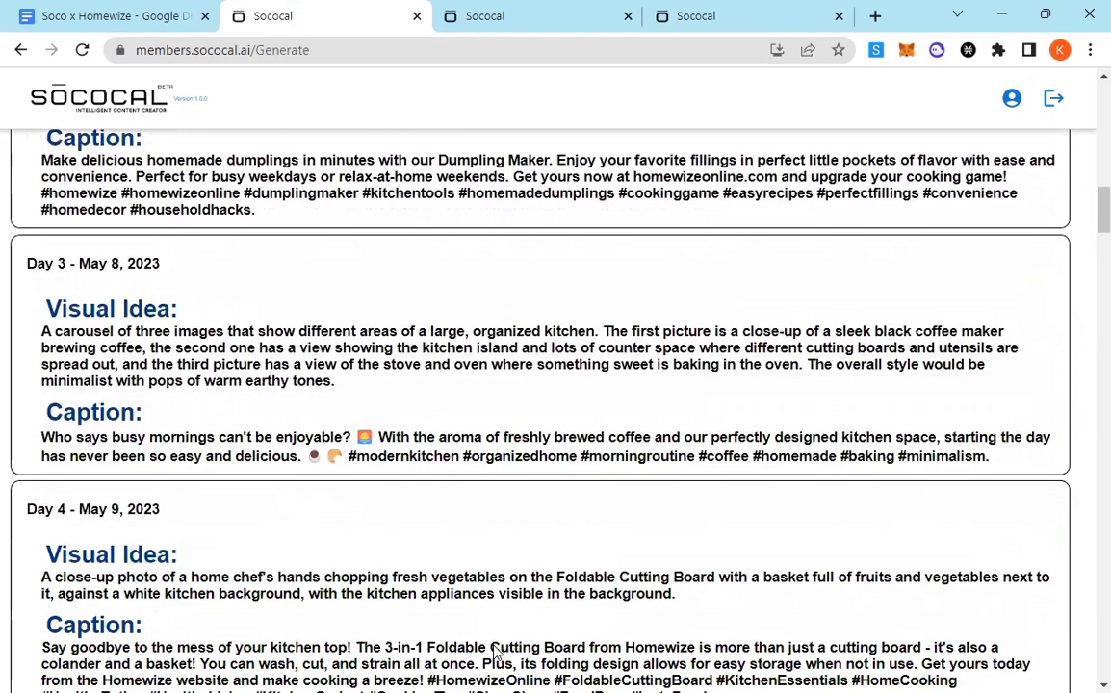
pyautogui.scroll(6, 492, 652)
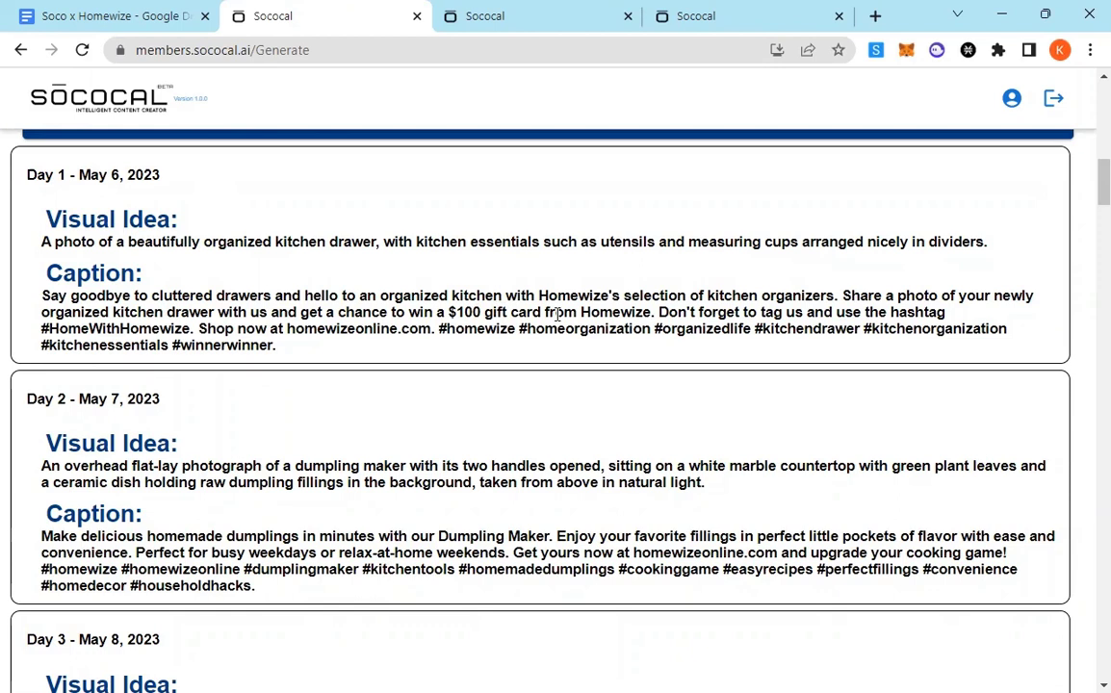
pyautogui.scroll(-1, 556, 315)
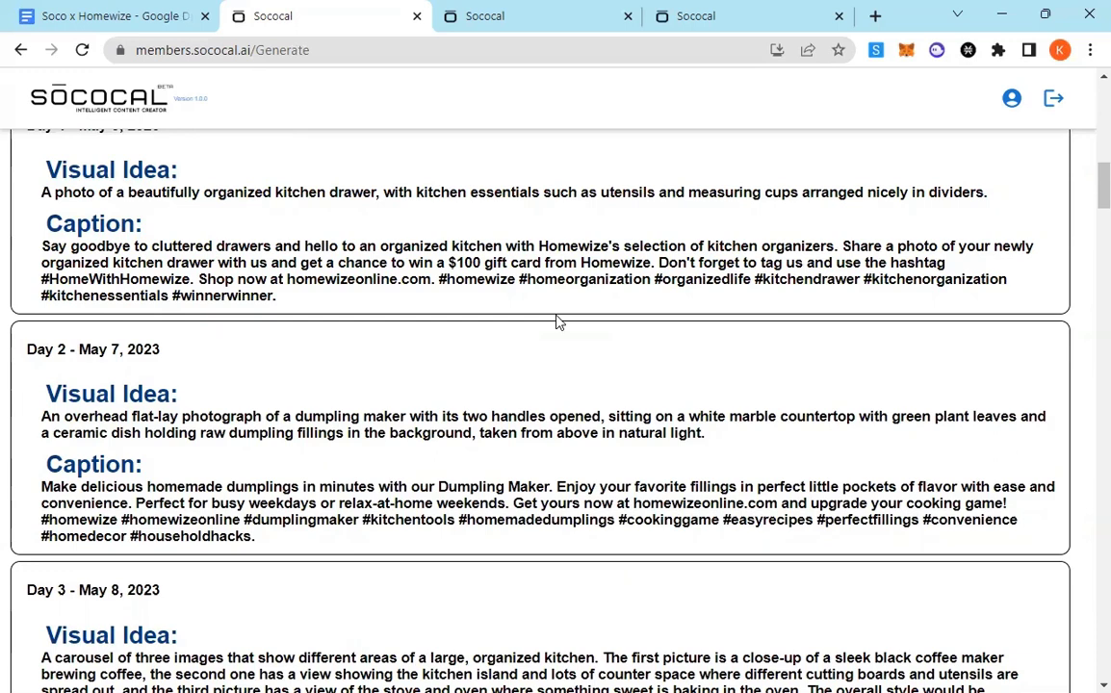
# Scroll through the generated Instagram calendar down to the Day 29 and Day 30 entries.
pyautogui.scroll(-1, 557, 323)
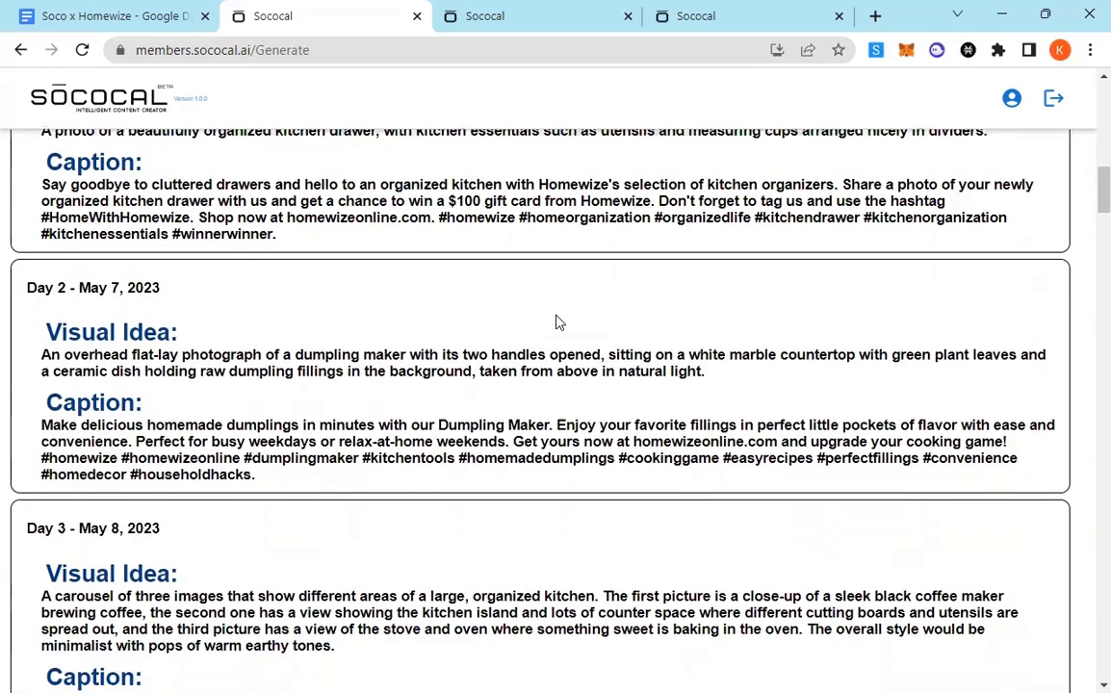
pyautogui.scroll(-4, 556, 323)
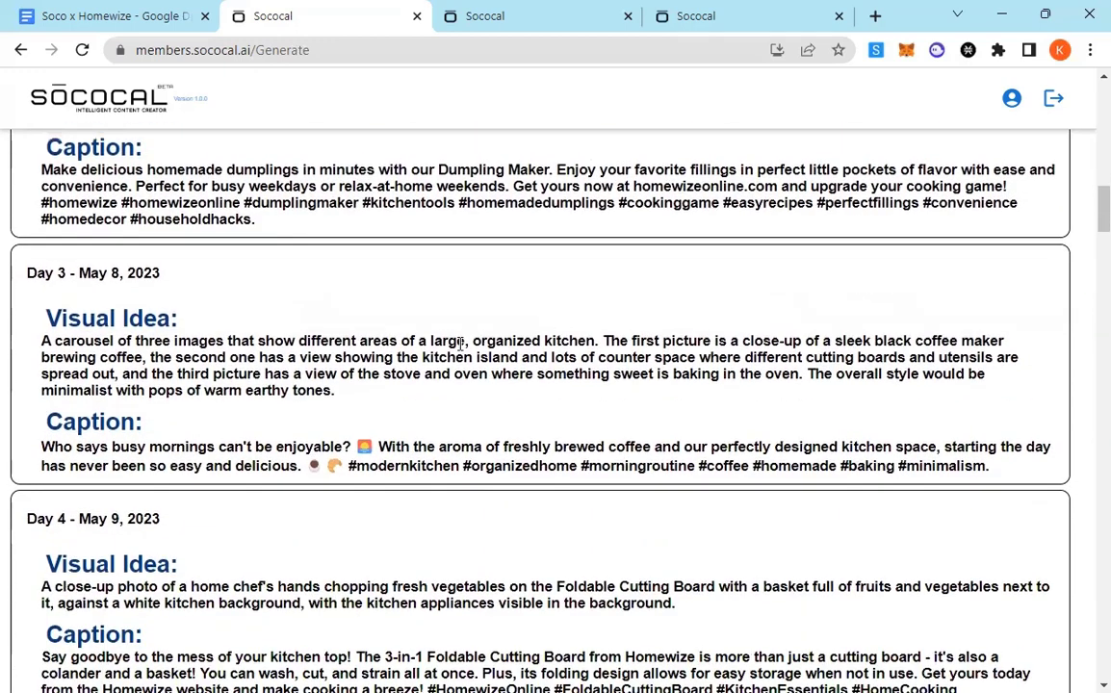
pyautogui.scroll(-1, 461, 343)
pyautogui.scroll(-2, 461, 344)
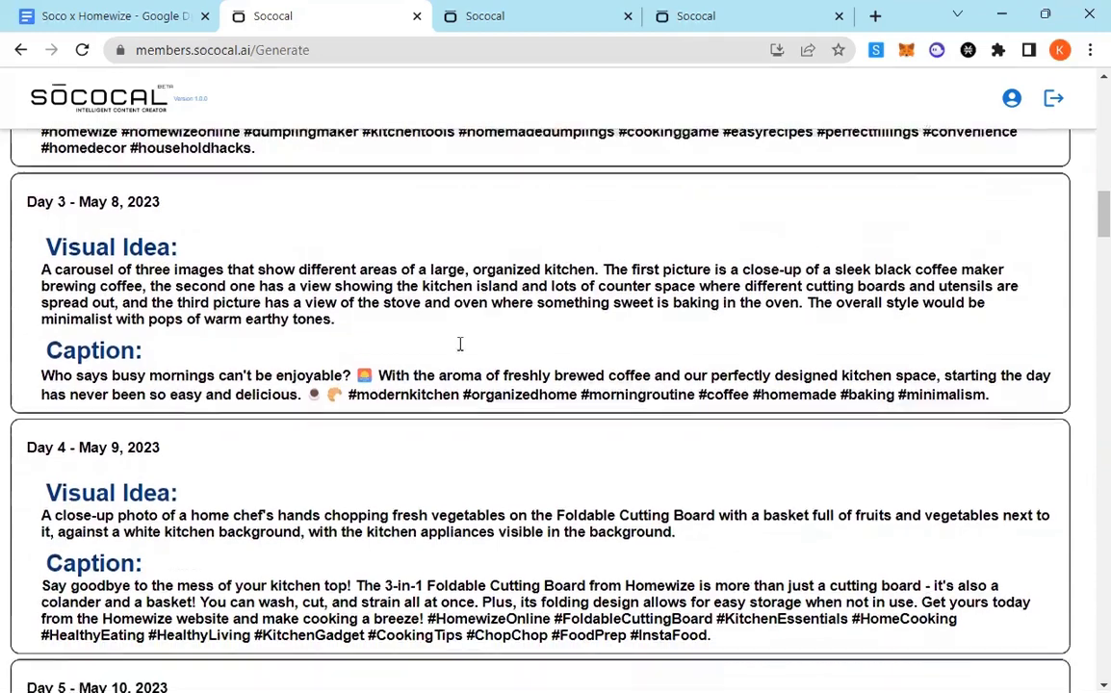
pyautogui.scroll(-3, 461, 352)
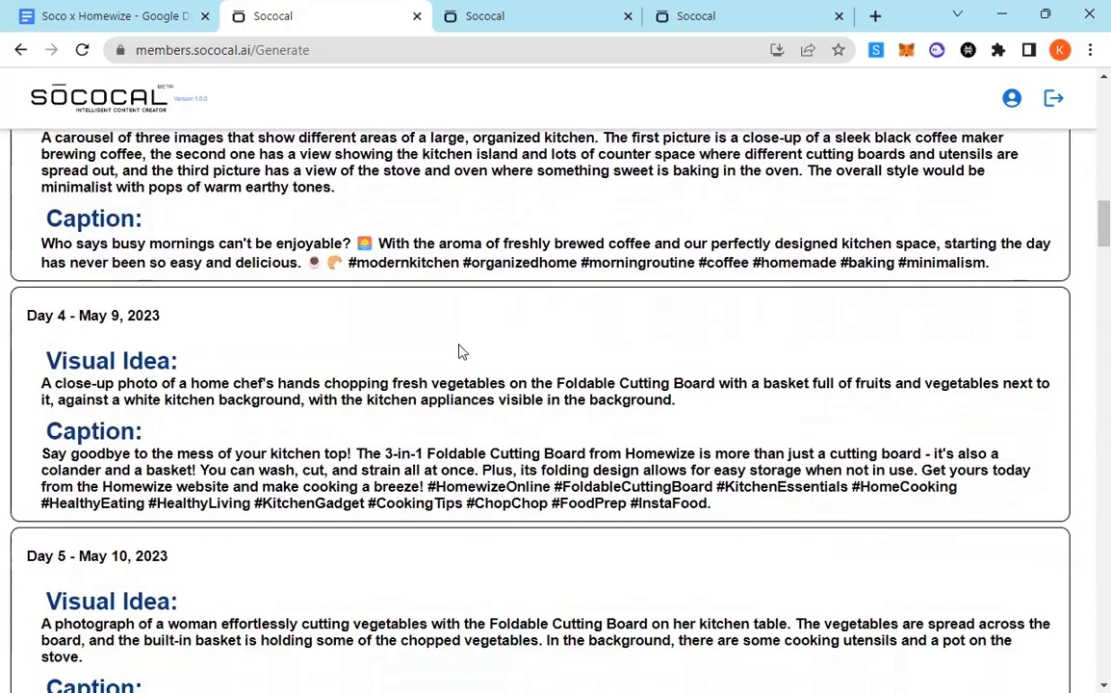
pyautogui.scroll(-3, 394, 486)
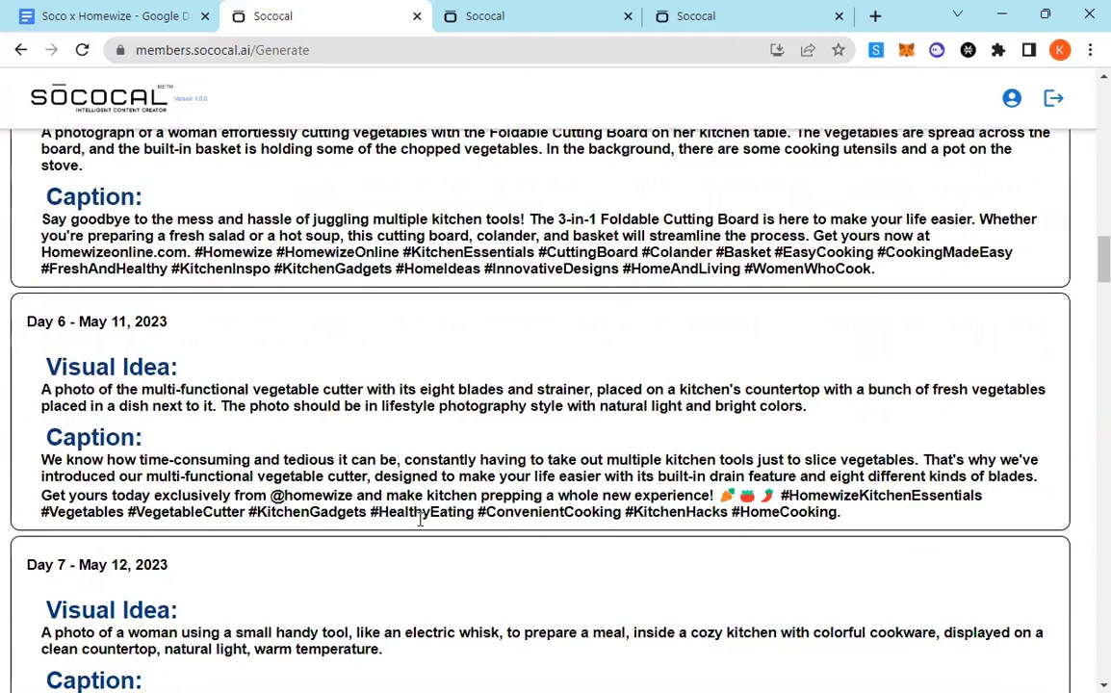
pyautogui.scroll(-8, 420, 520)
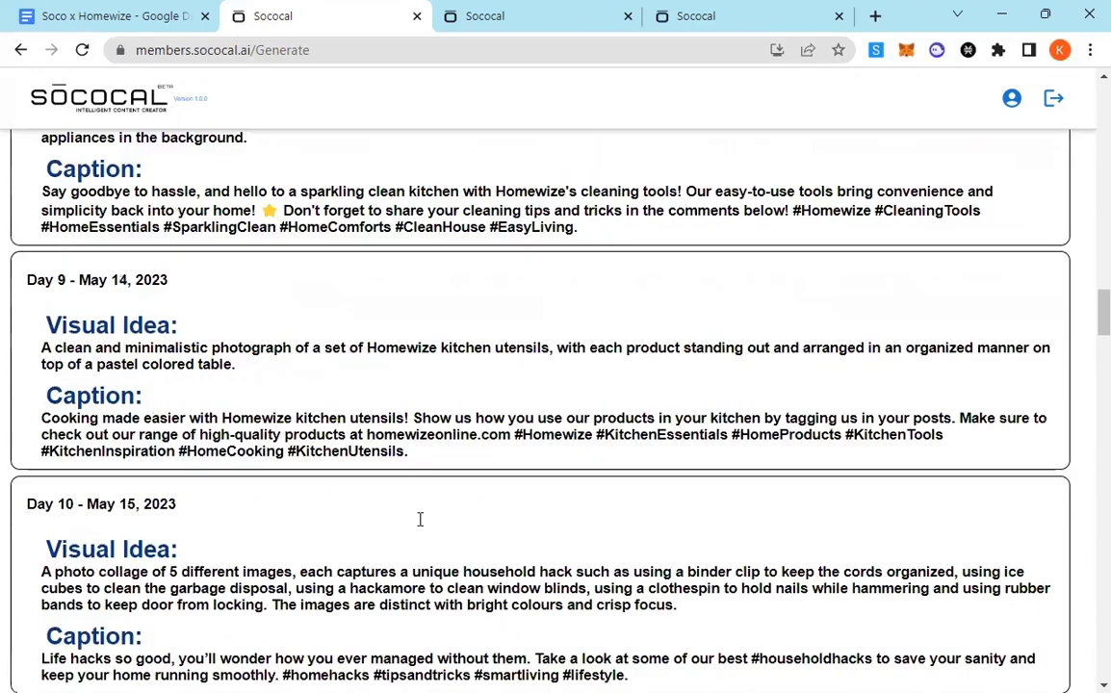
pyautogui.scroll(-20, 420, 520)
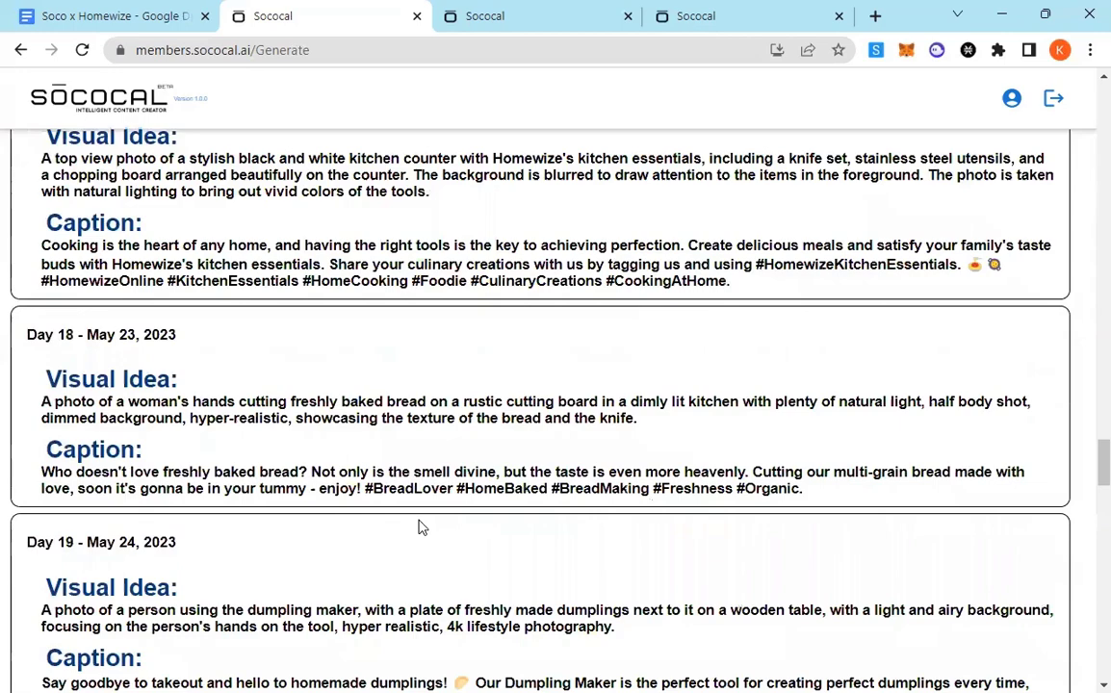
pyautogui.scroll(-20, 420, 527)
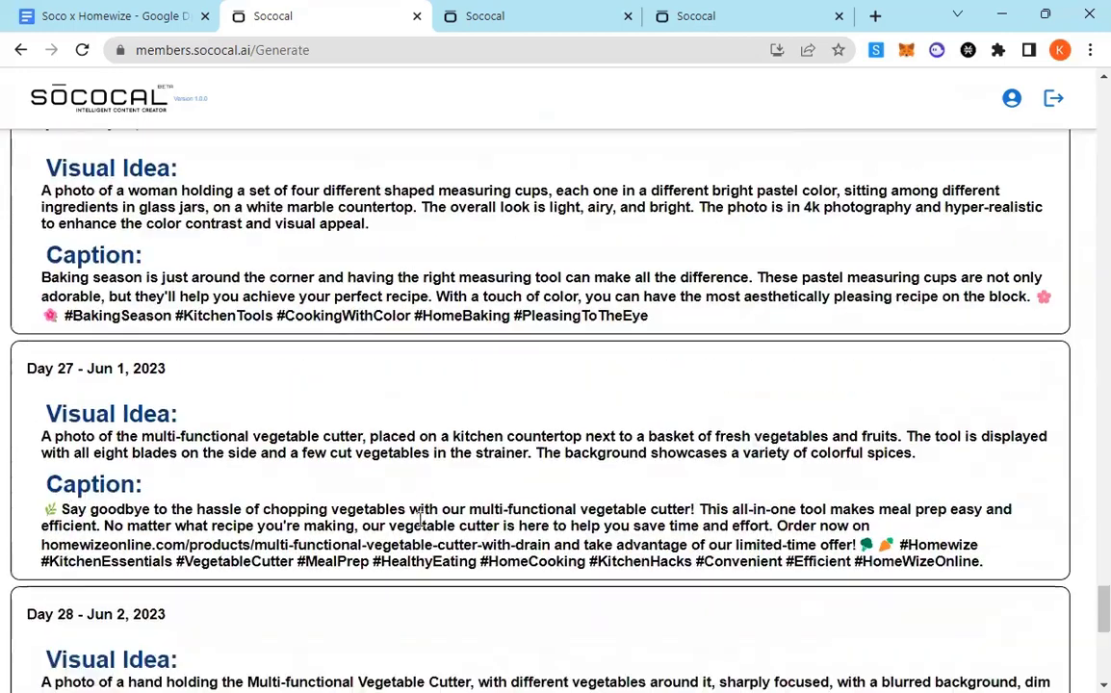
pyautogui.scroll(-7, 421, 520)
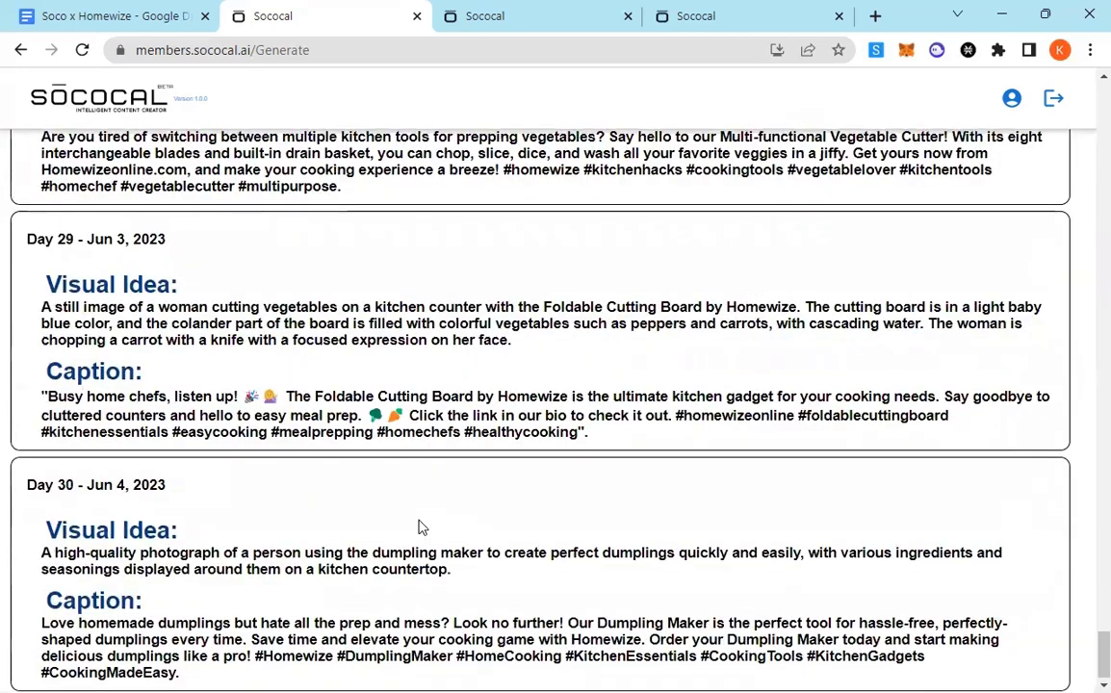
pyautogui.scroll(5, 419, 527)
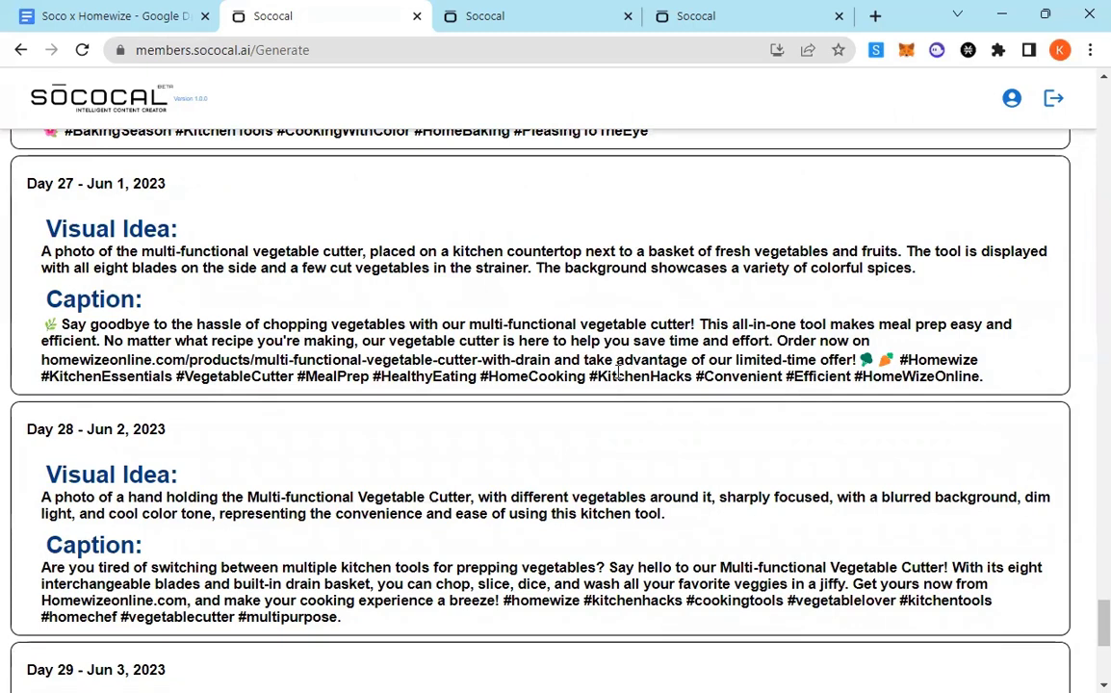
# Scroll around Days 26–30, then back up to the Day 15 and Day 16 ideas.
pyautogui.scroll(-1, 554, 394)
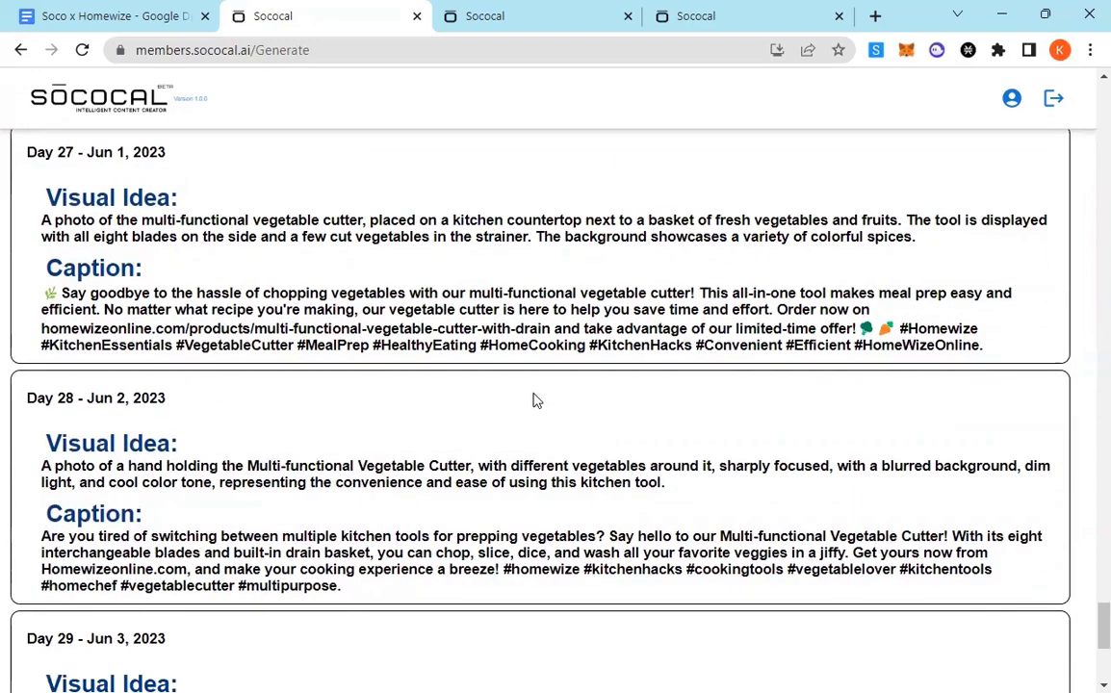
pyautogui.scroll(-2, 438, 436)
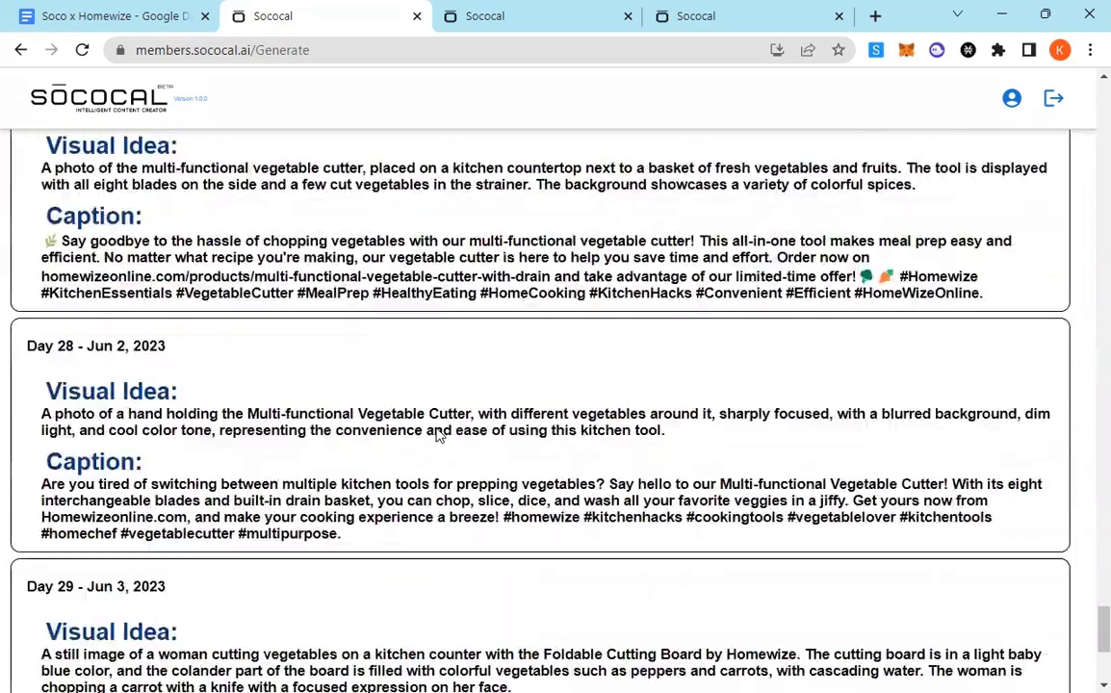
pyautogui.scroll(1, 438, 435)
pyautogui.scroll(4, 438, 435)
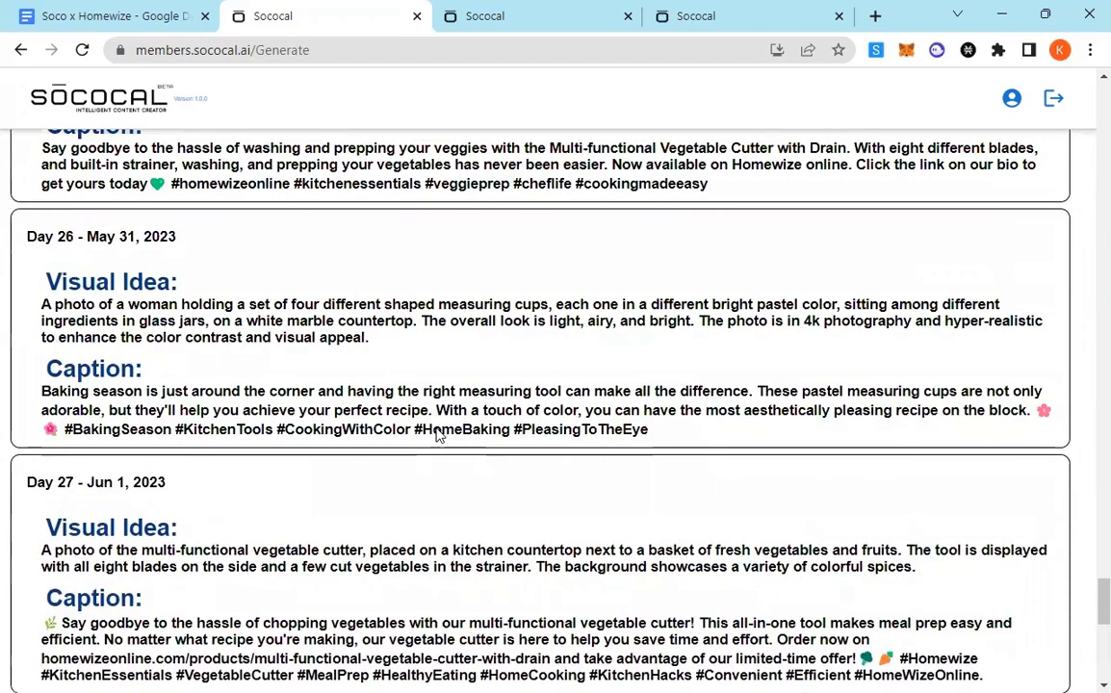
pyautogui.scroll(-8, 438, 435)
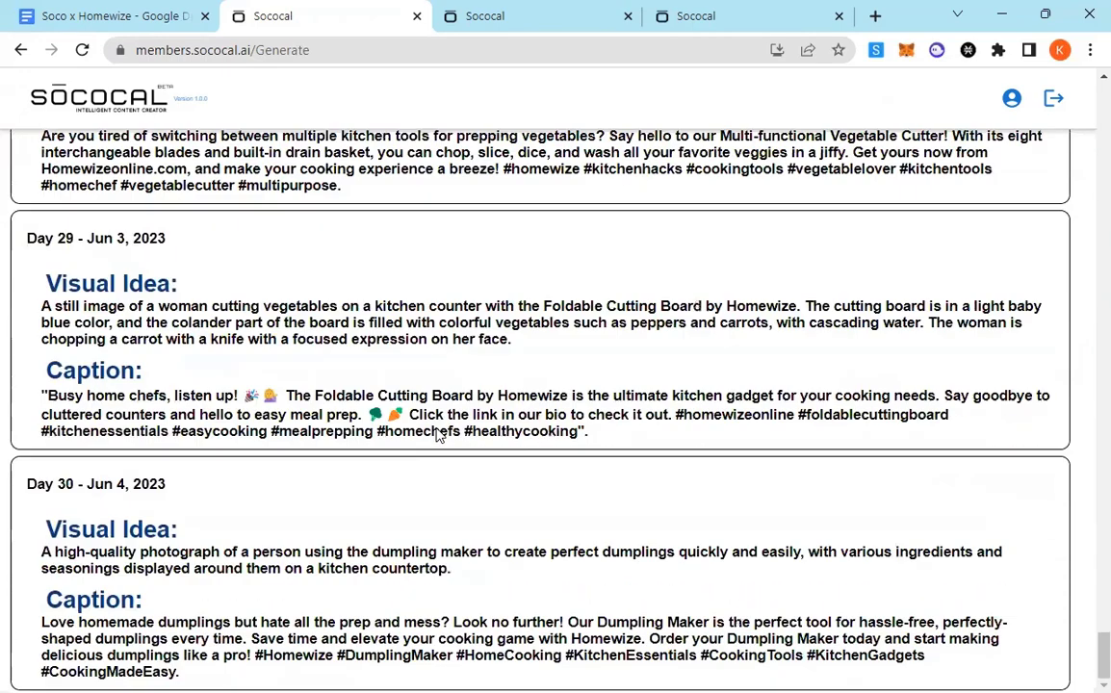
pyautogui.scroll(20, 438, 435)
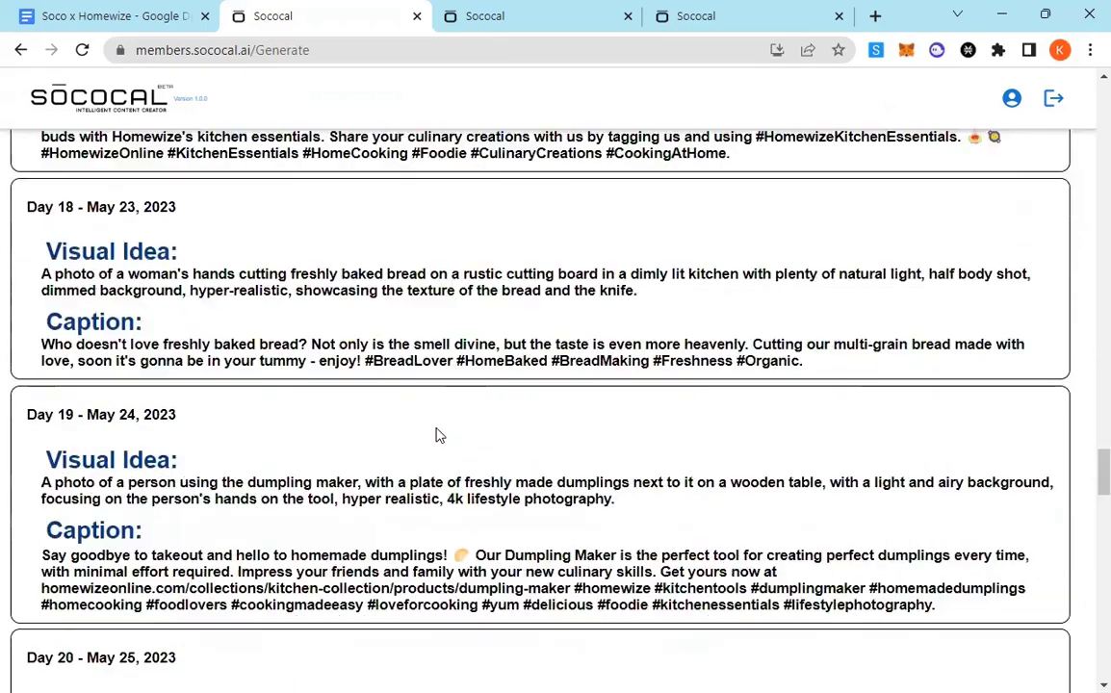
pyautogui.scroll(8, 438, 435)
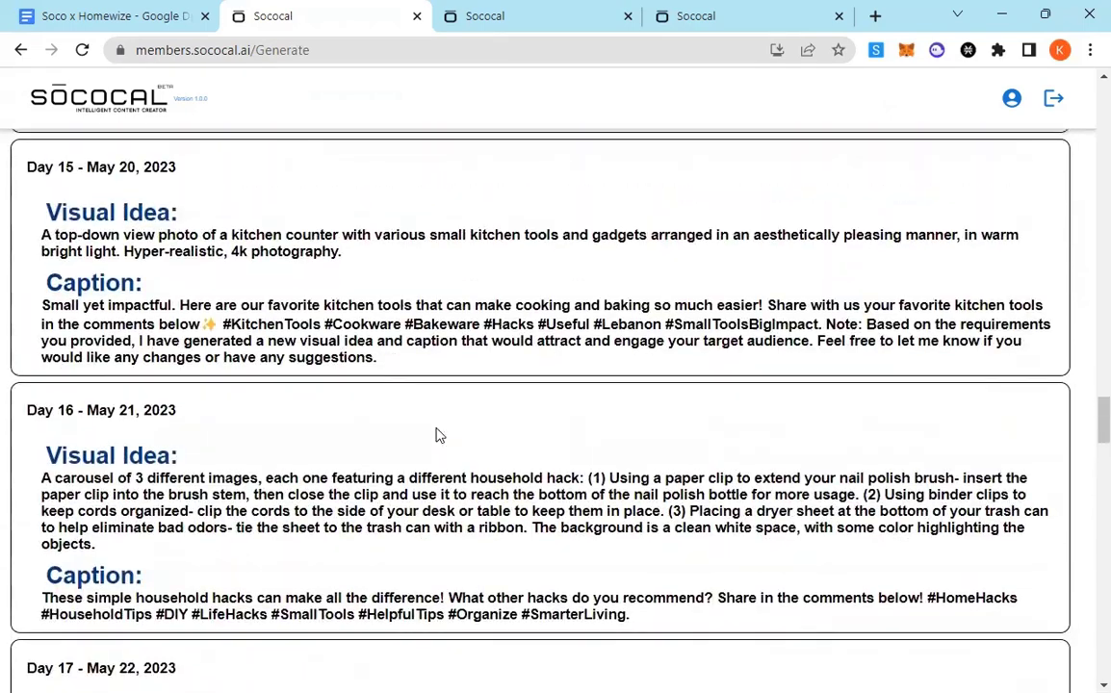